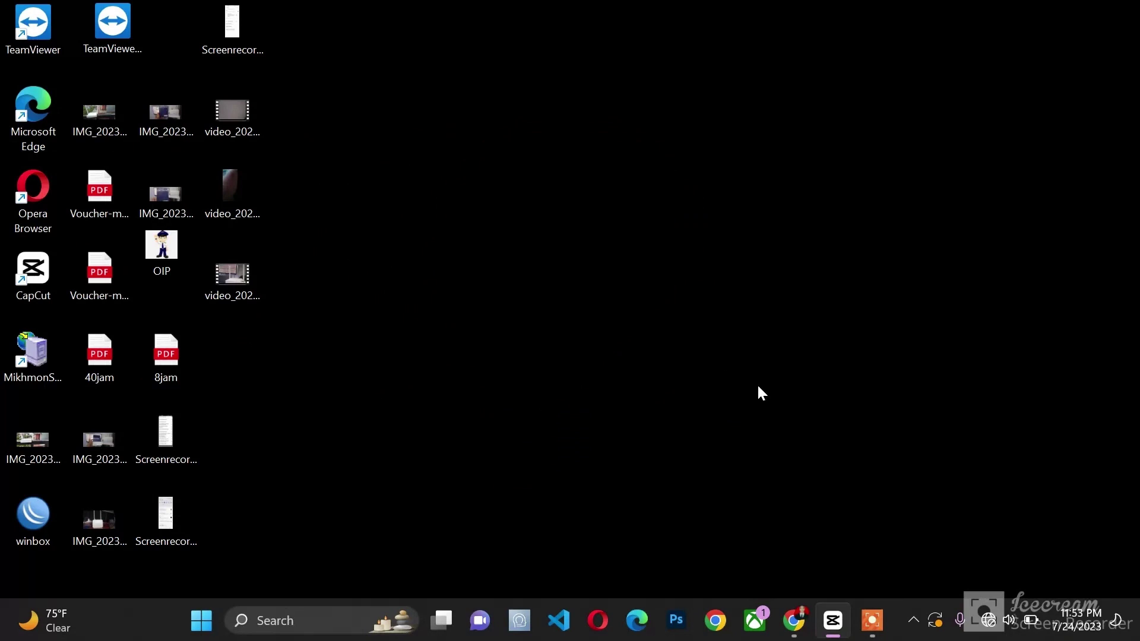
# Step: Open Windows 11 Quick Settings from the system tray network icon
pyautogui.click(987, 620)
# Step: Connect the PC to TP-Link_D6CE with Connect automatically ticked, then check its connection status
pyautogui.click(894, 284)
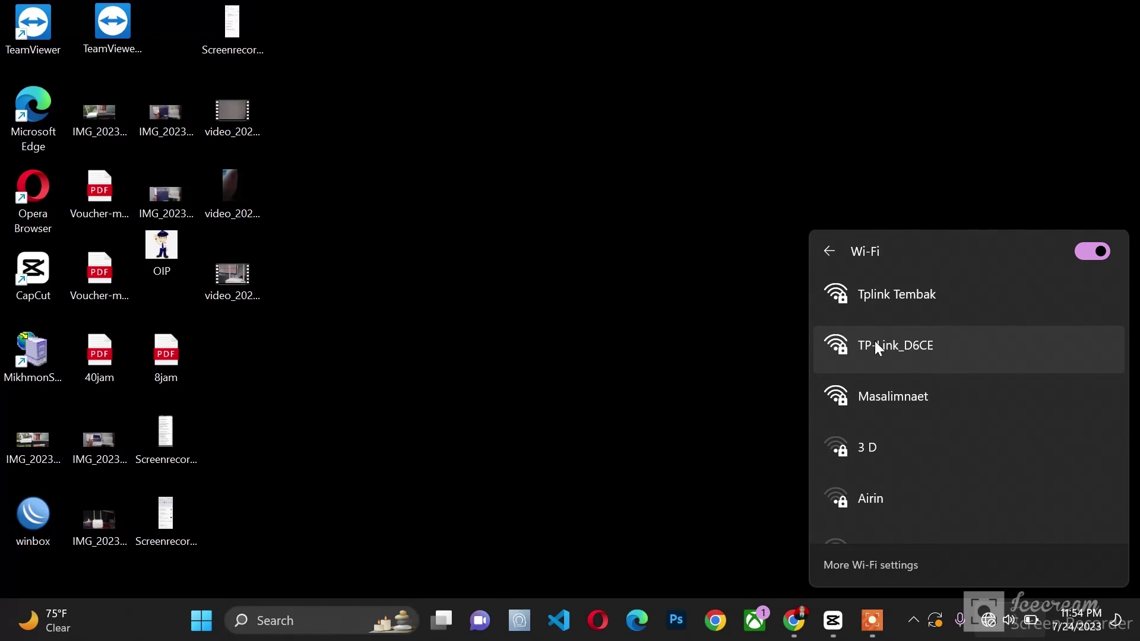
pyautogui.click(875, 342)
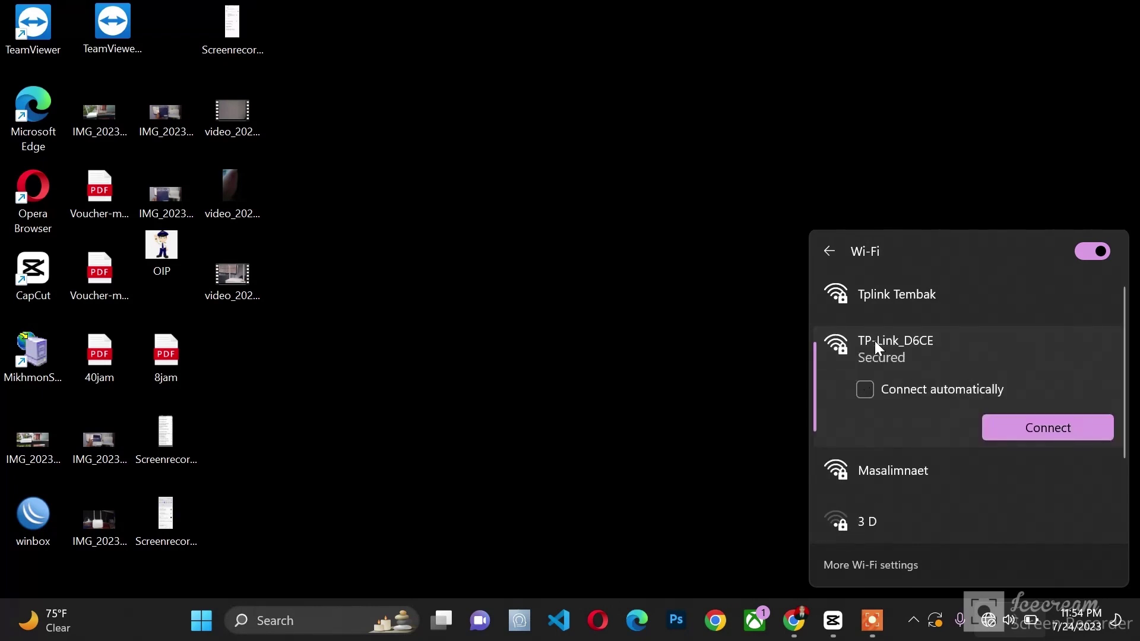
pyautogui.click(866, 390)
pyautogui.click(1030, 419)
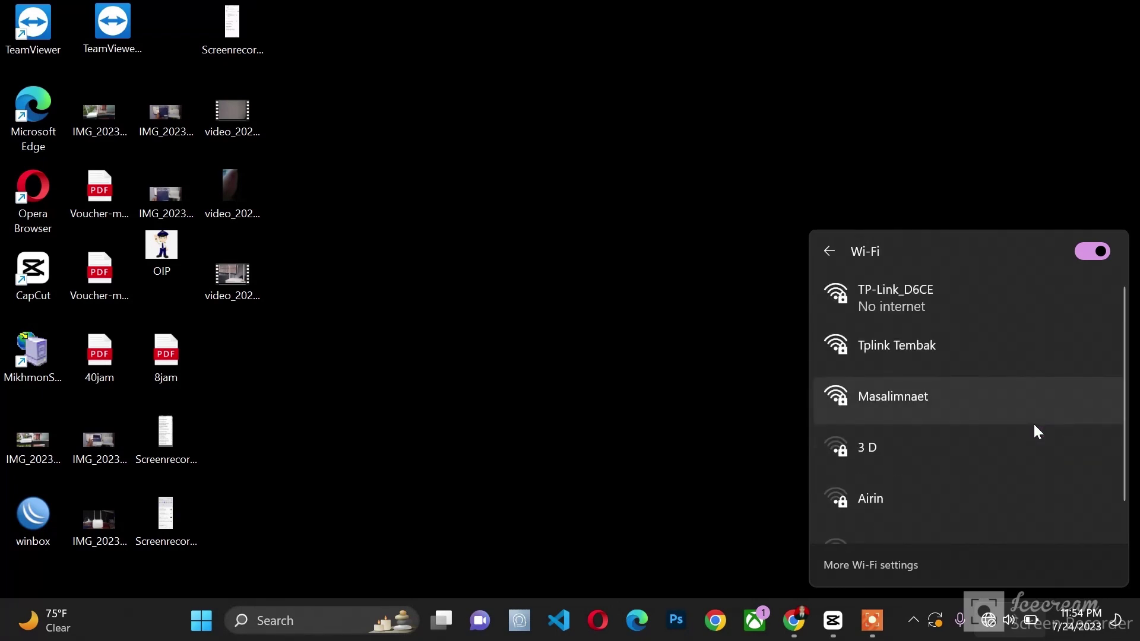
pyautogui.click(991, 306)
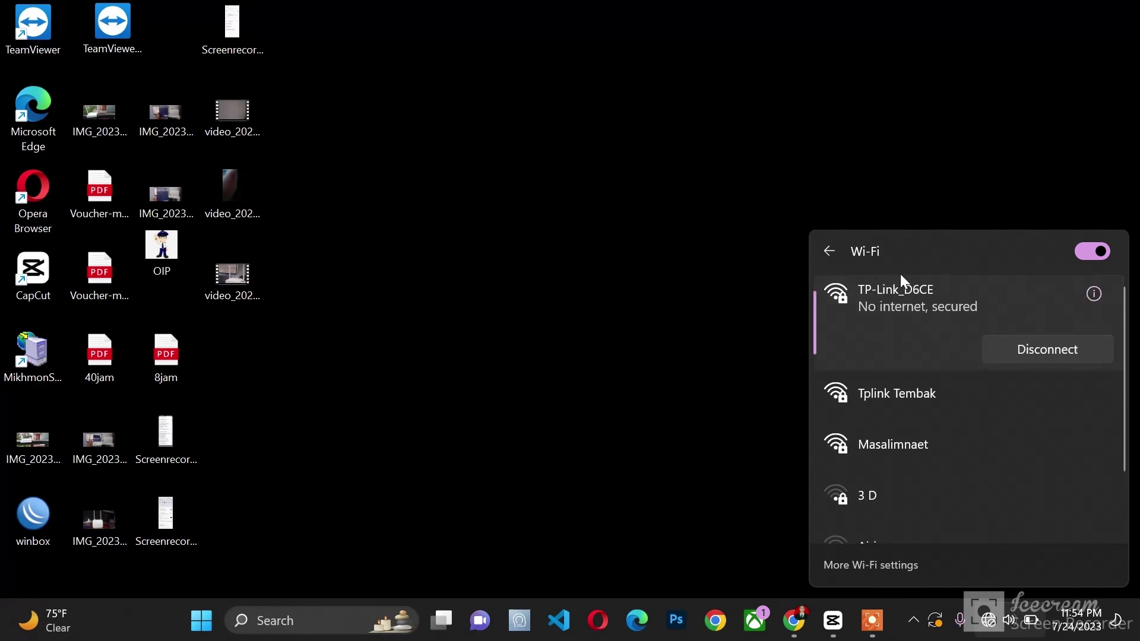
pyautogui.moveTo(790, 633)
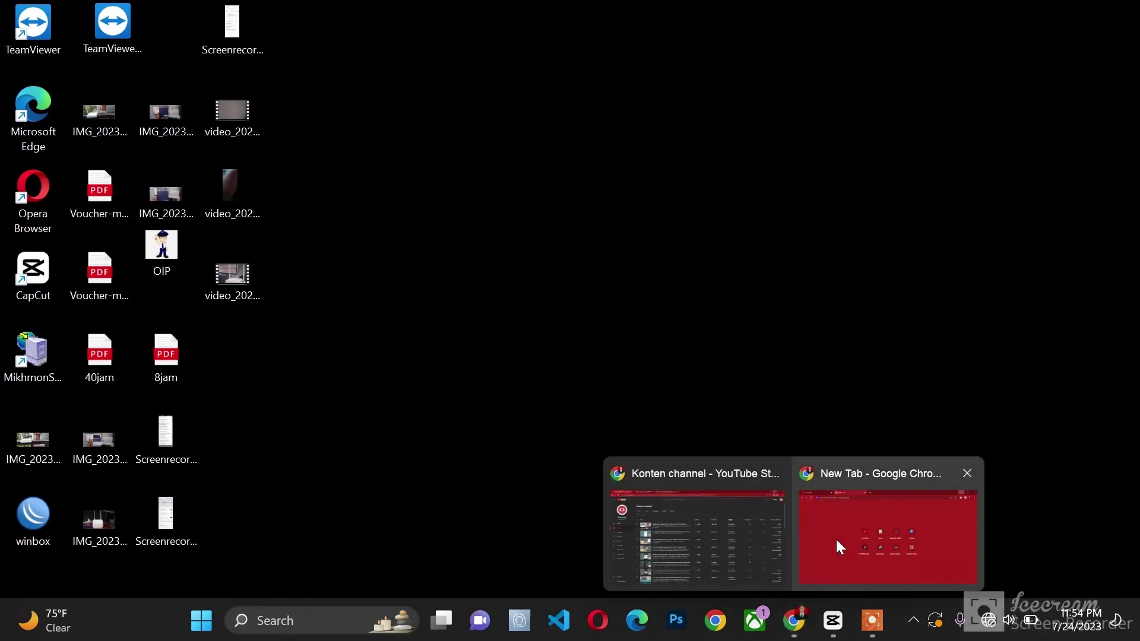
# Step: Load the tplinkwifi.net router page in the New Tab Chrome window
pyautogui.click(838, 537)
pyautogui.click(397, 41)
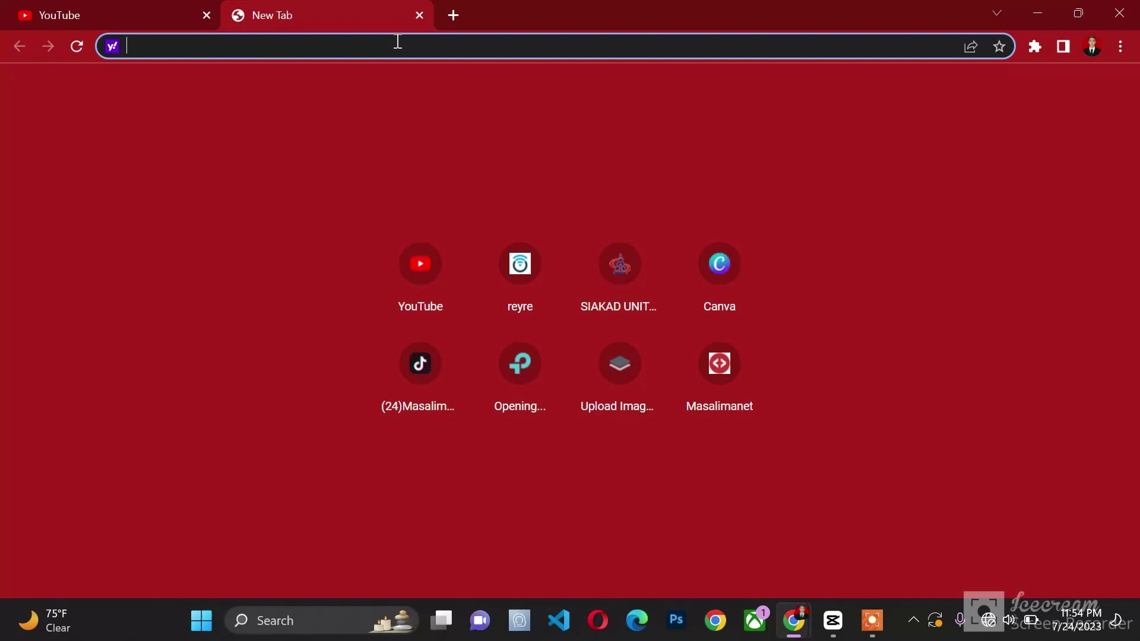
pyautogui.write('http')
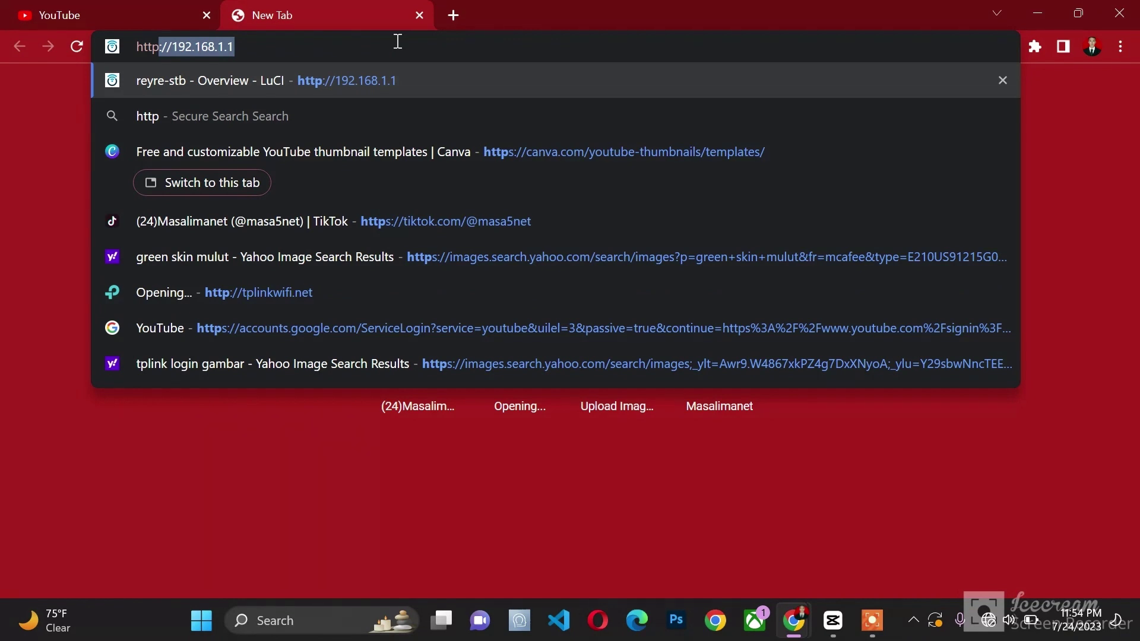
pyautogui.write(':')
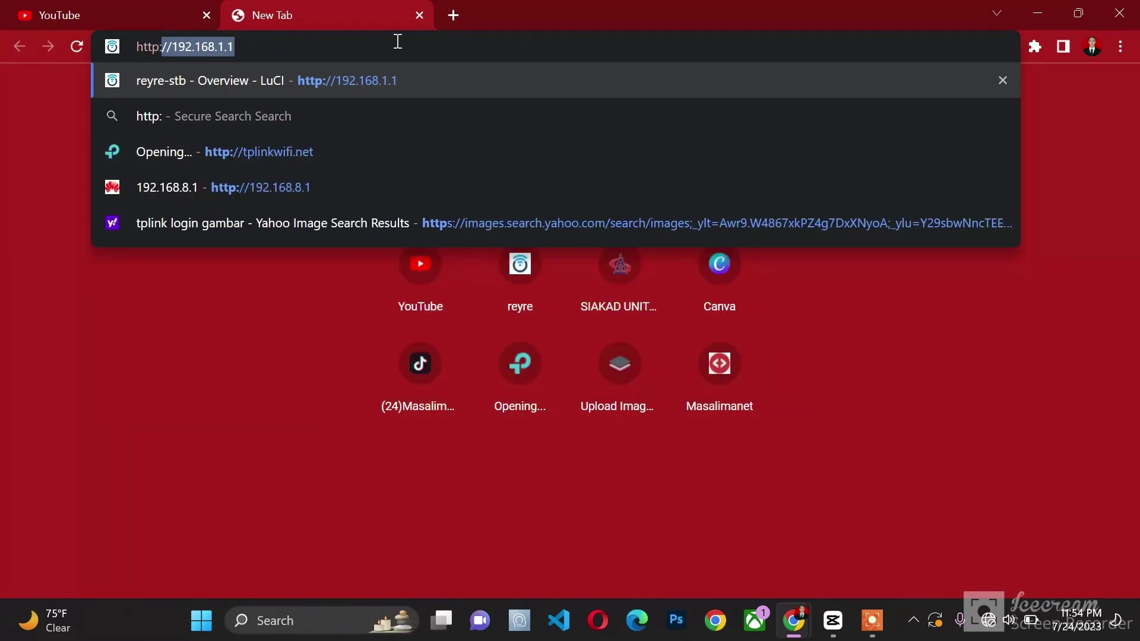
pyautogui.write('//tplinkwifi.net')
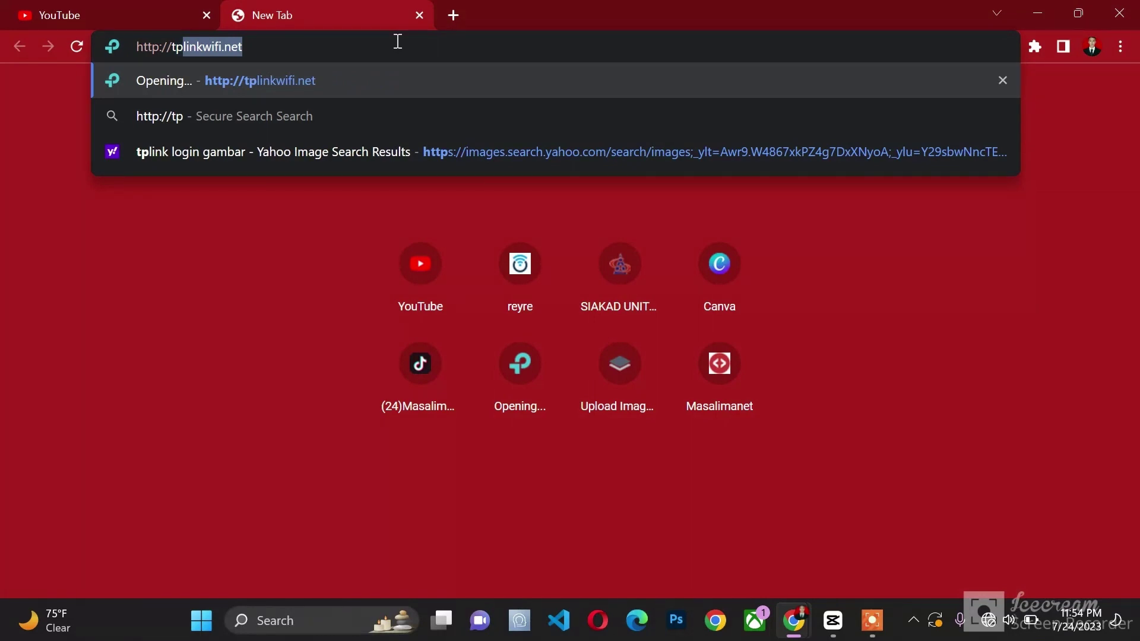
pyautogui.press('Return')
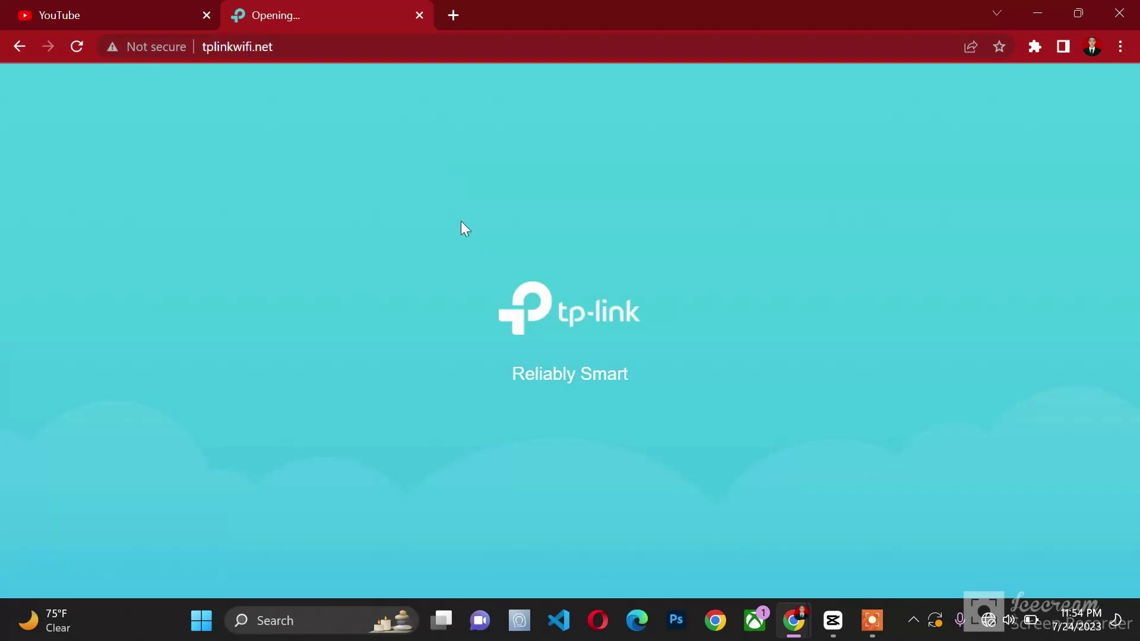
# Step: Enter and confirm a new administrator password, start setup, and let Chrome save the password
pyautogui.click(477, 298)
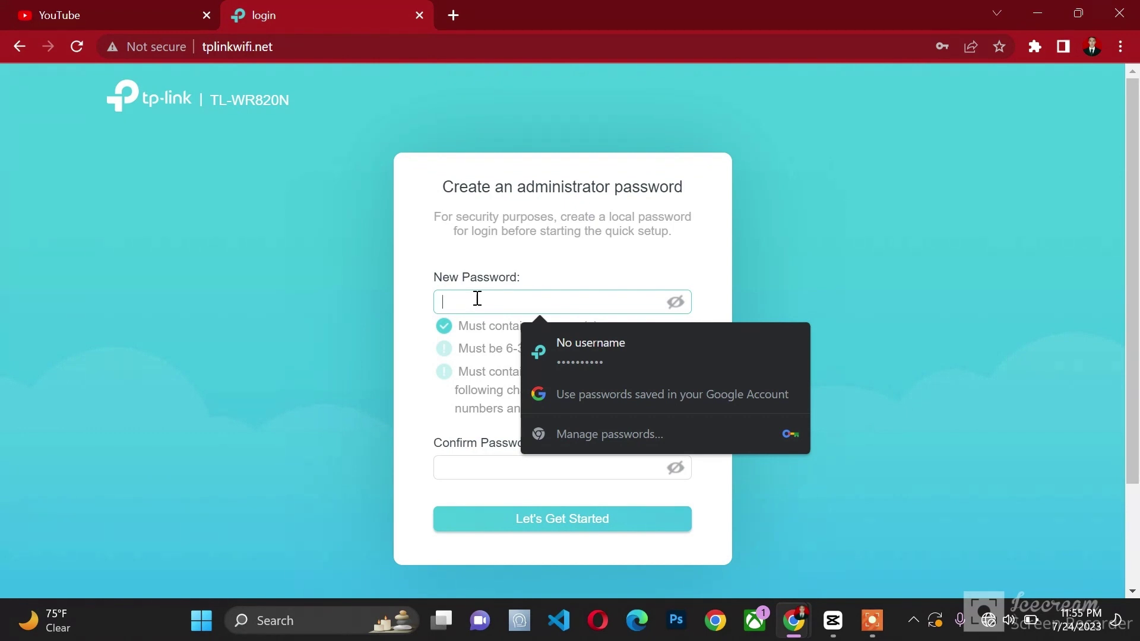
pyautogui.write('••••••')
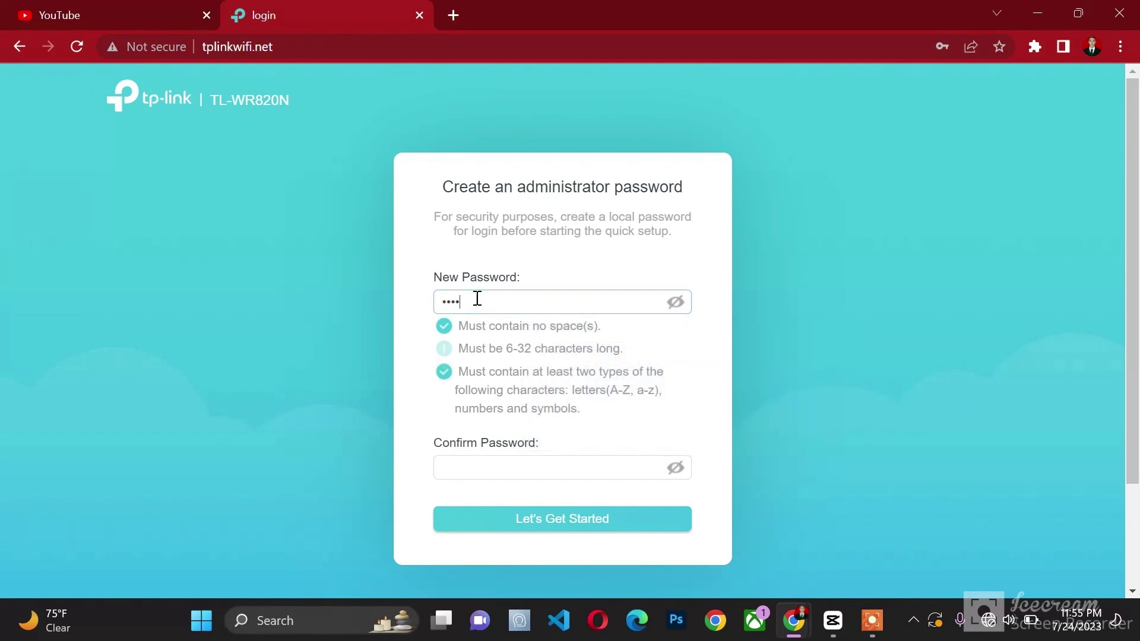
pyautogui.write('••')
pyautogui.click(492, 468)
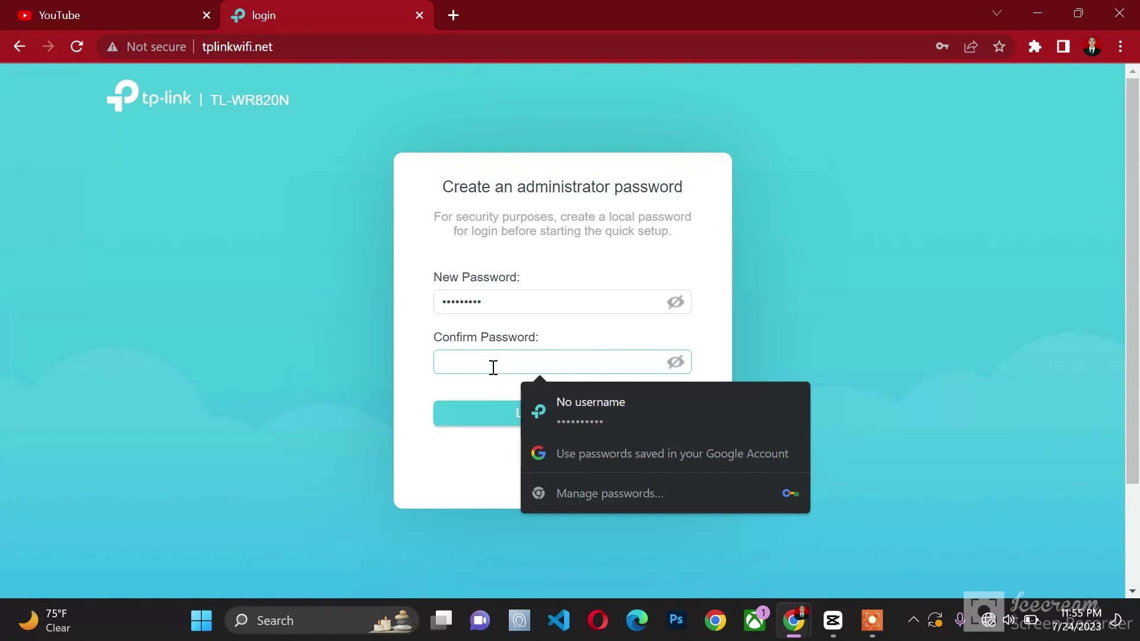
pyautogui.write('••••••••')
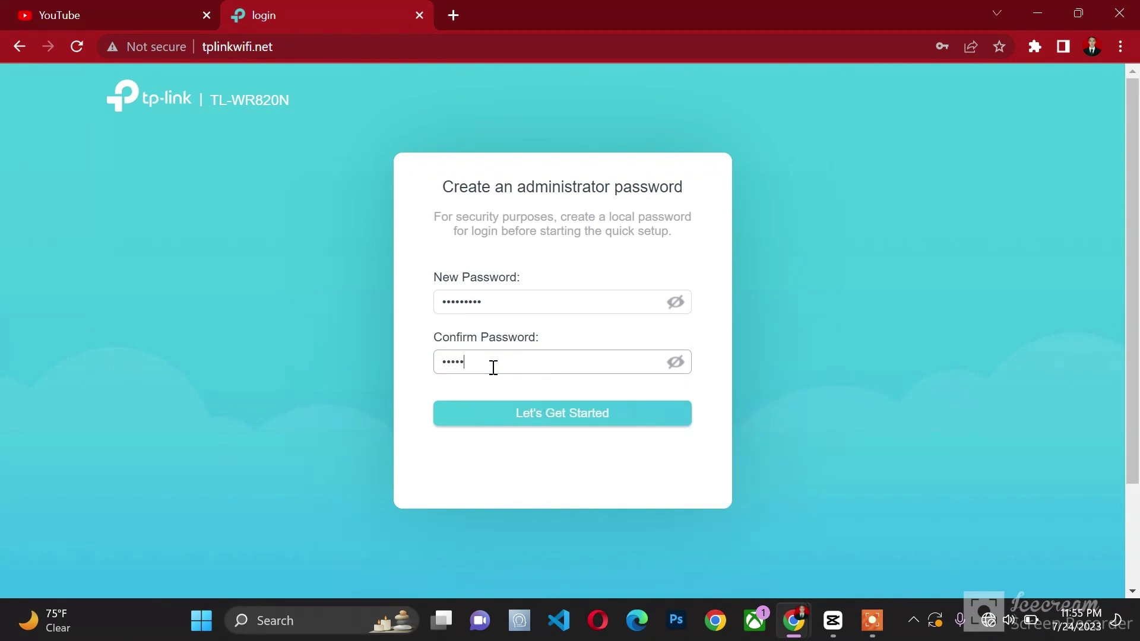
pyautogui.write('•')
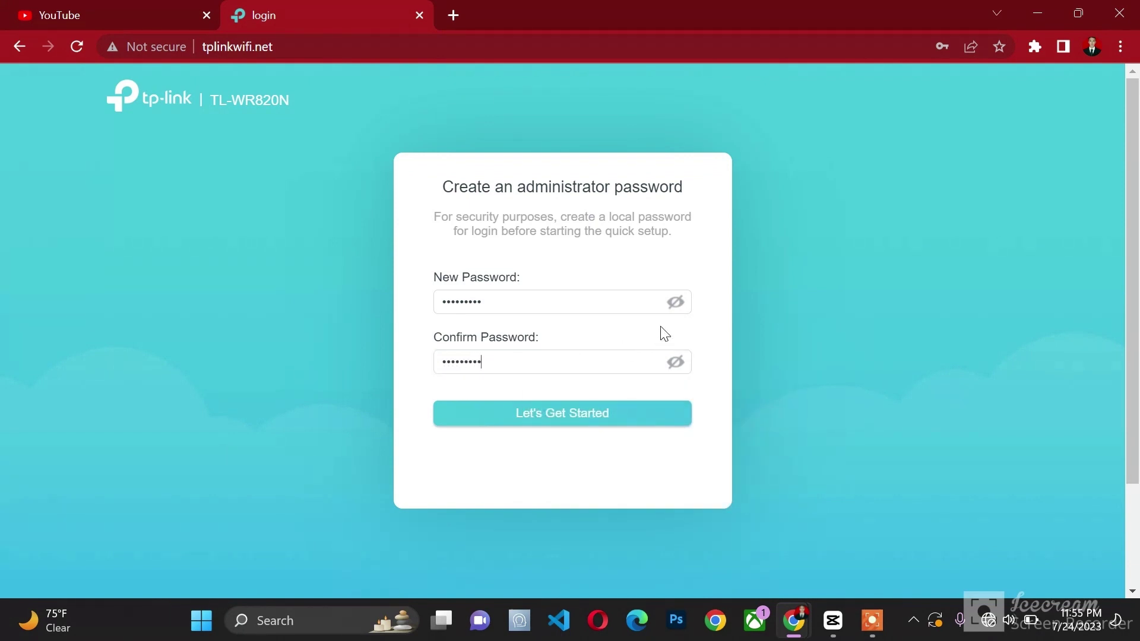
pyautogui.click(675, 302)
pyautogui.click(679, 363)
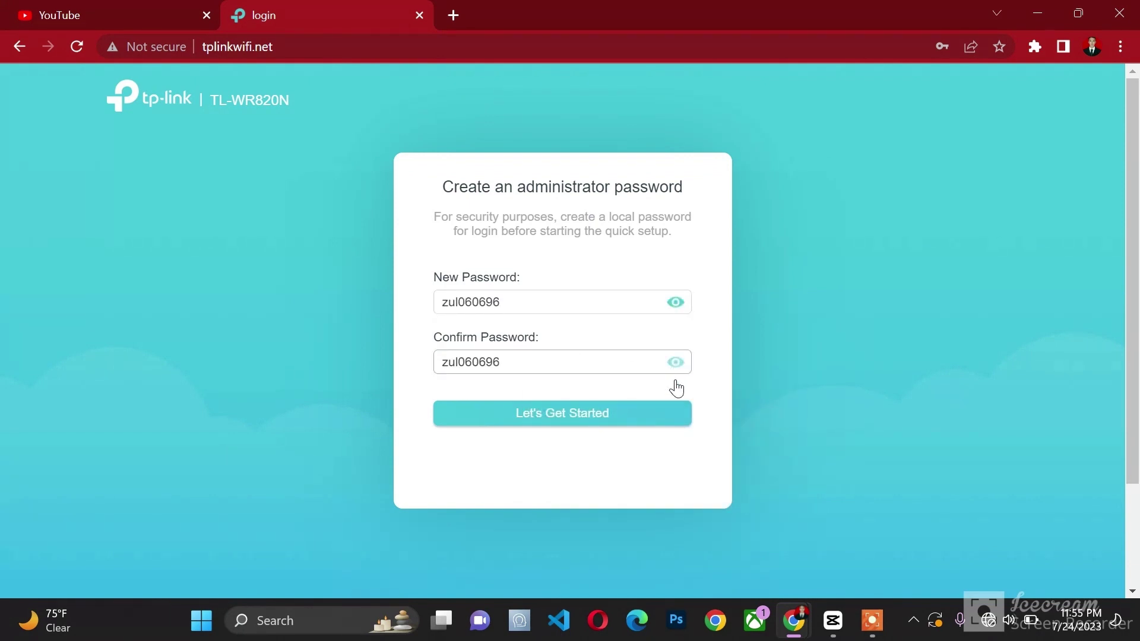
pyautogui.click(559, 425)
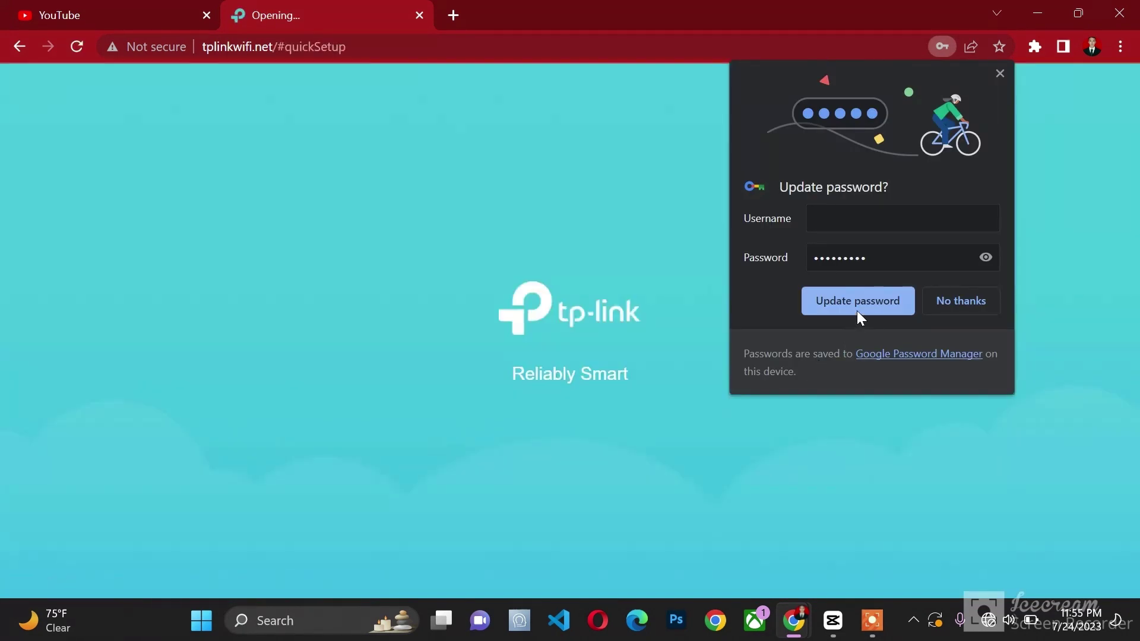
pyautogui.click(858, 309)
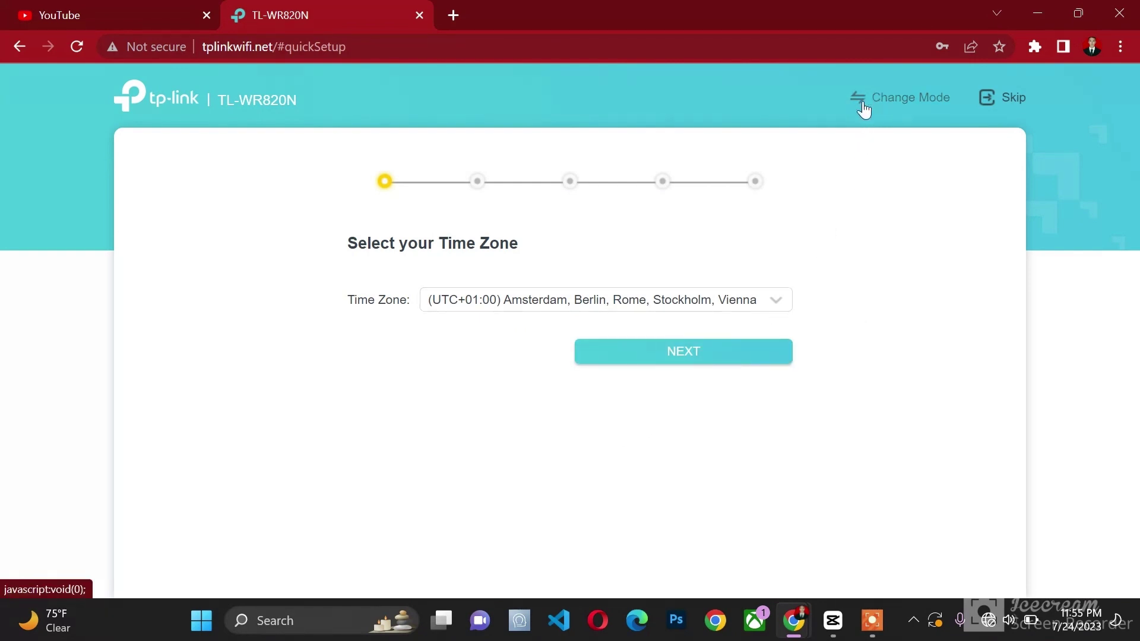
# Step: Change the operation mode to Access Point Mode and confirm the reboot
pyautogui.click(889, 101)
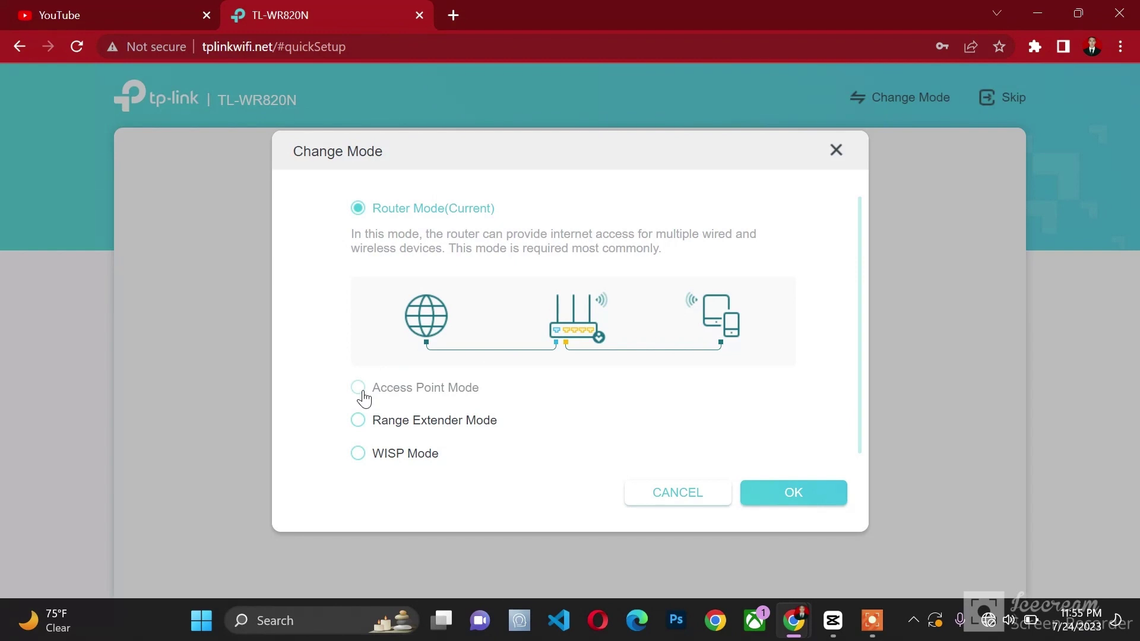
pyautogui.click(363, 393)
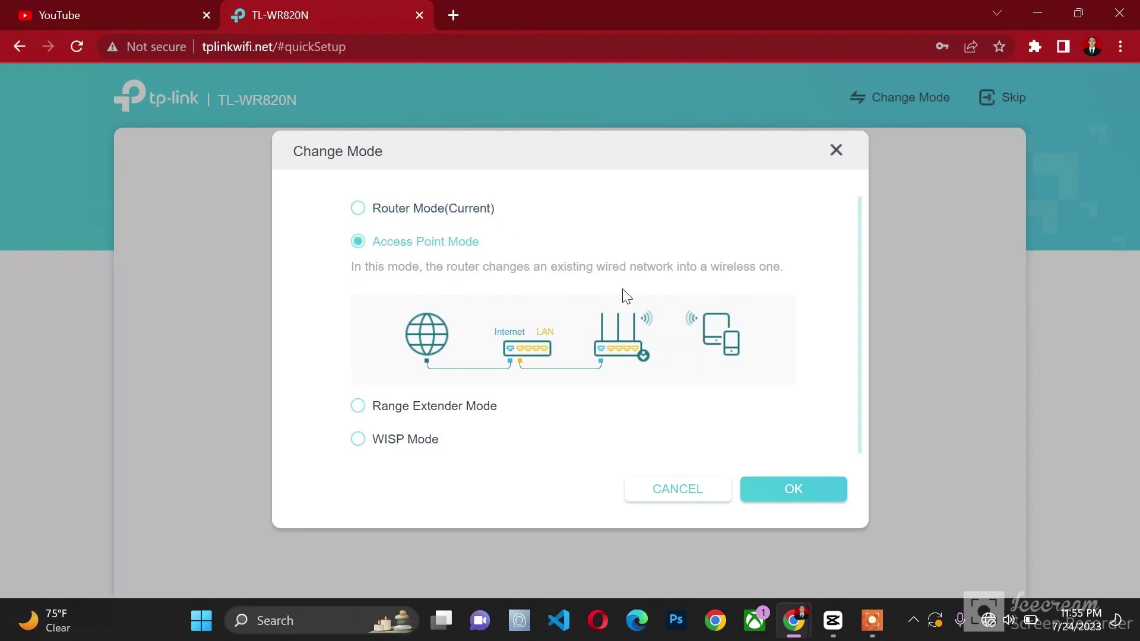
pyautogui.click(778, 493)
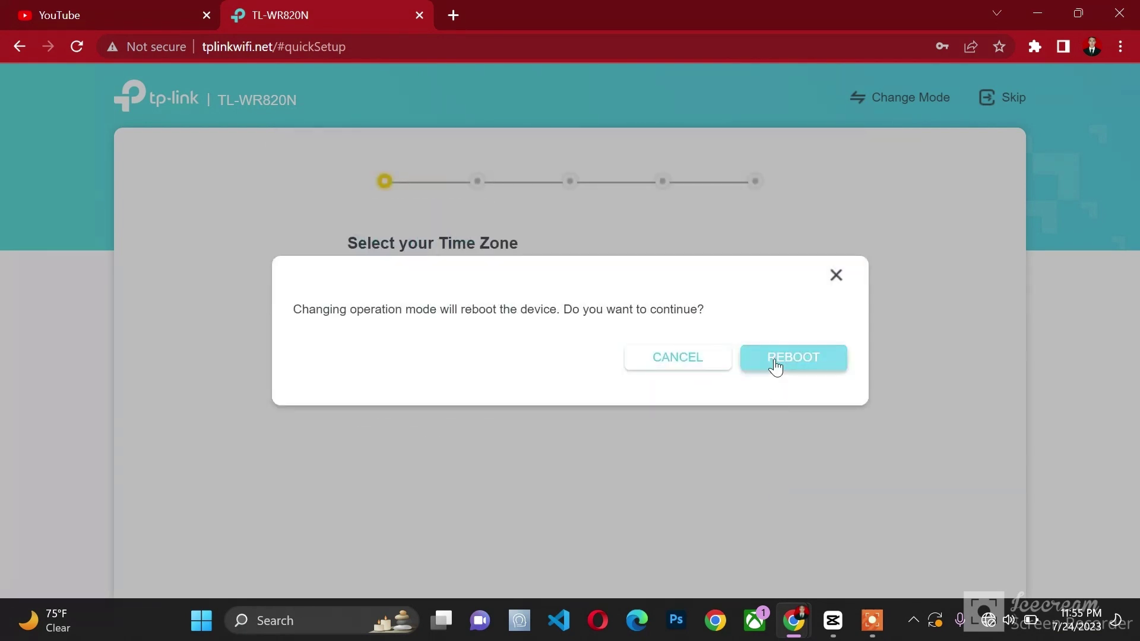
pyautogui.click(776, 363)
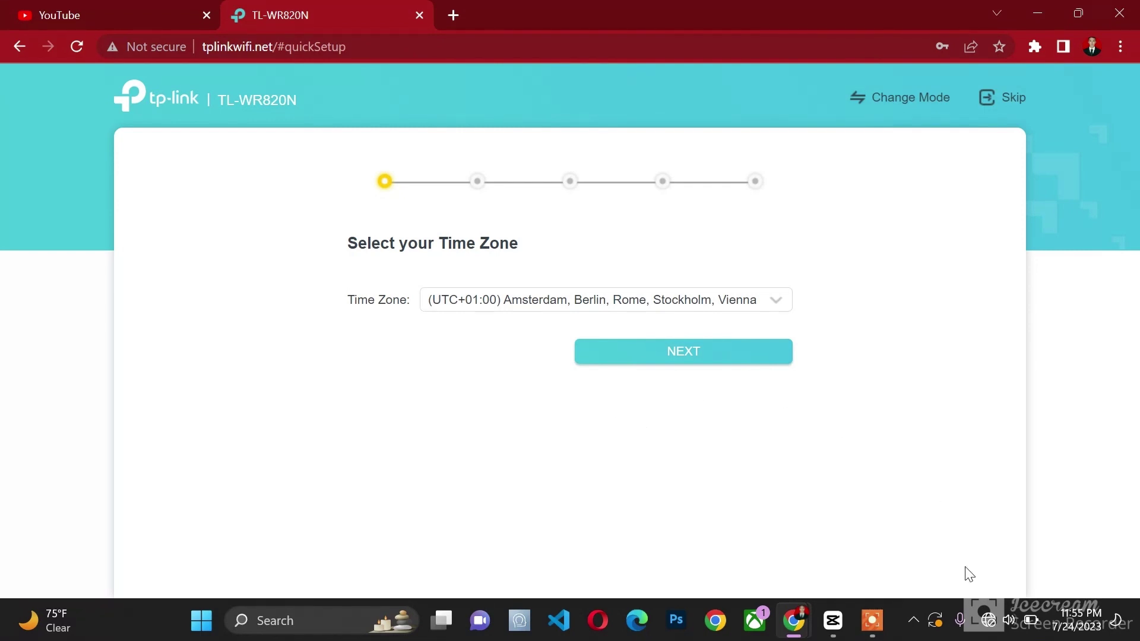
pyautogui.moveTo(988, 622)
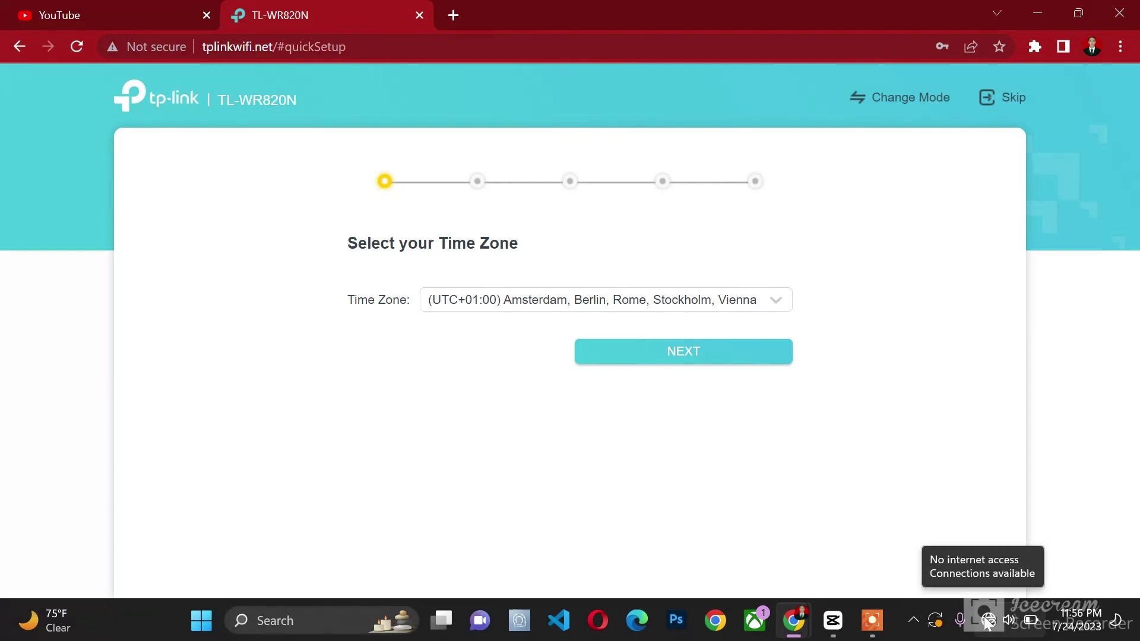
# Step: Check the Wi-Fi list, then reload tplinkwifi.net to reach the local password login
pyautogui.click(988, 622)
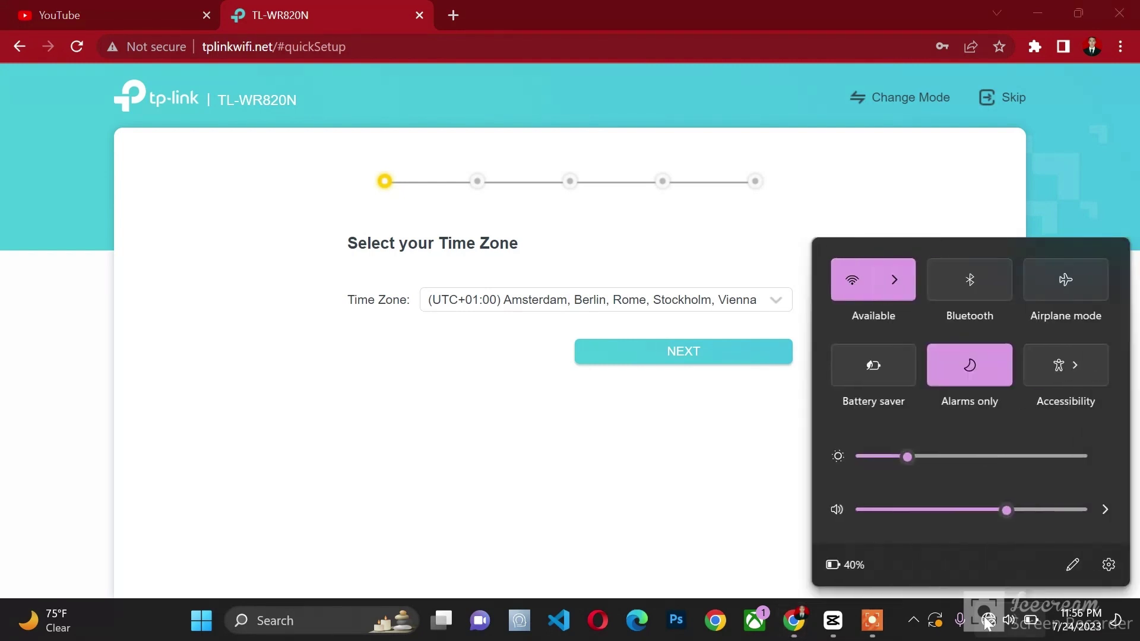
pyautogui.click(891, 280)
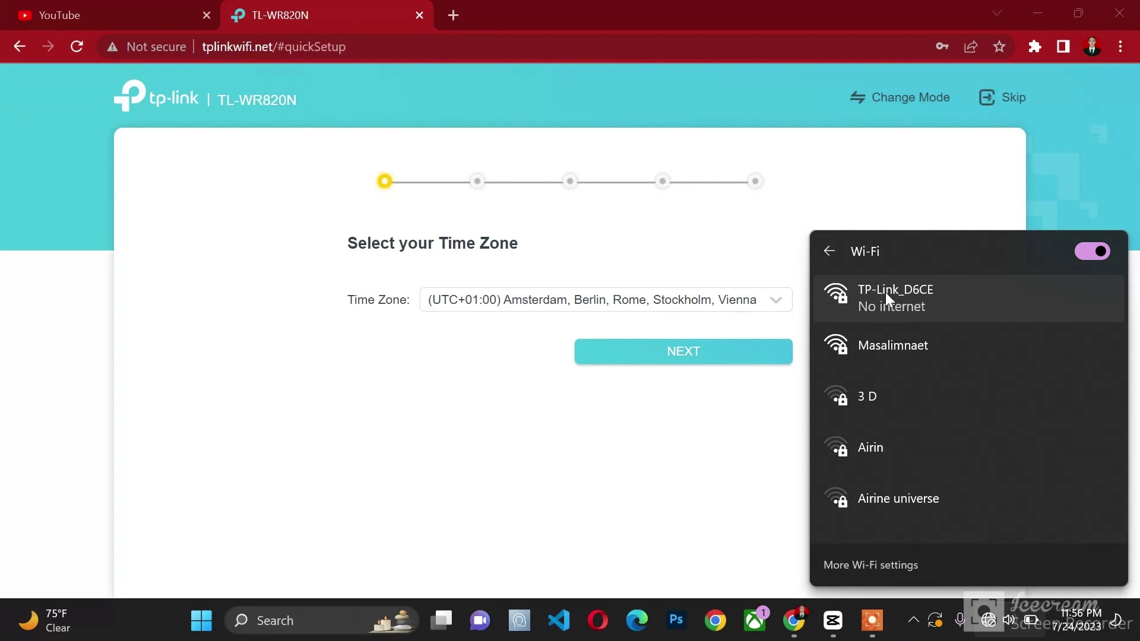
pyautogui.click(907, 200)
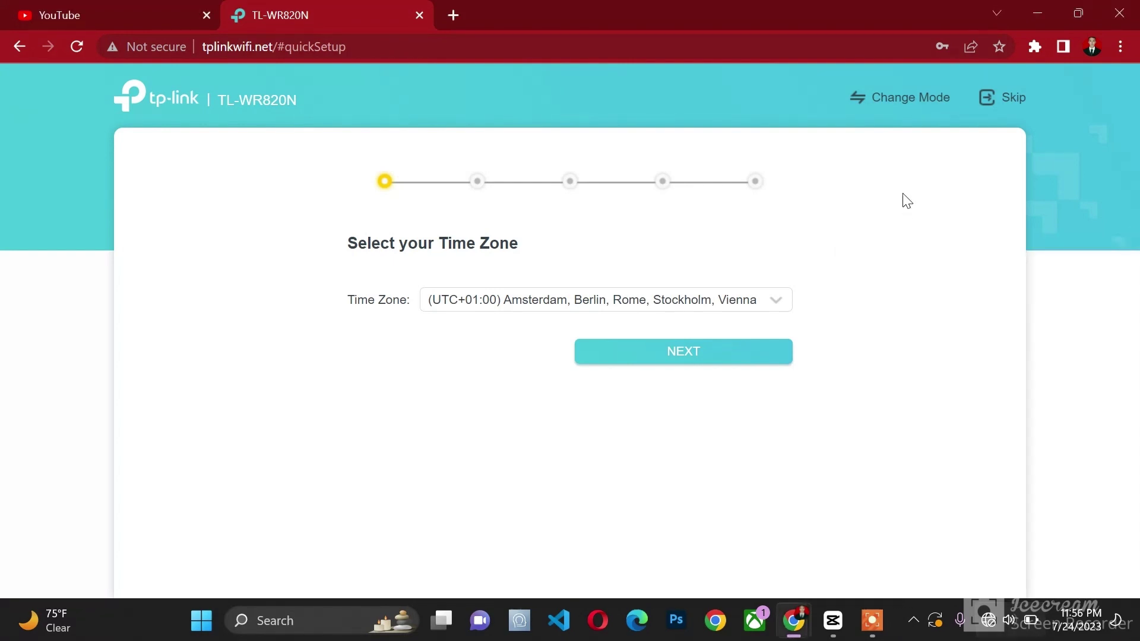
pyautogui.click(78, 48)
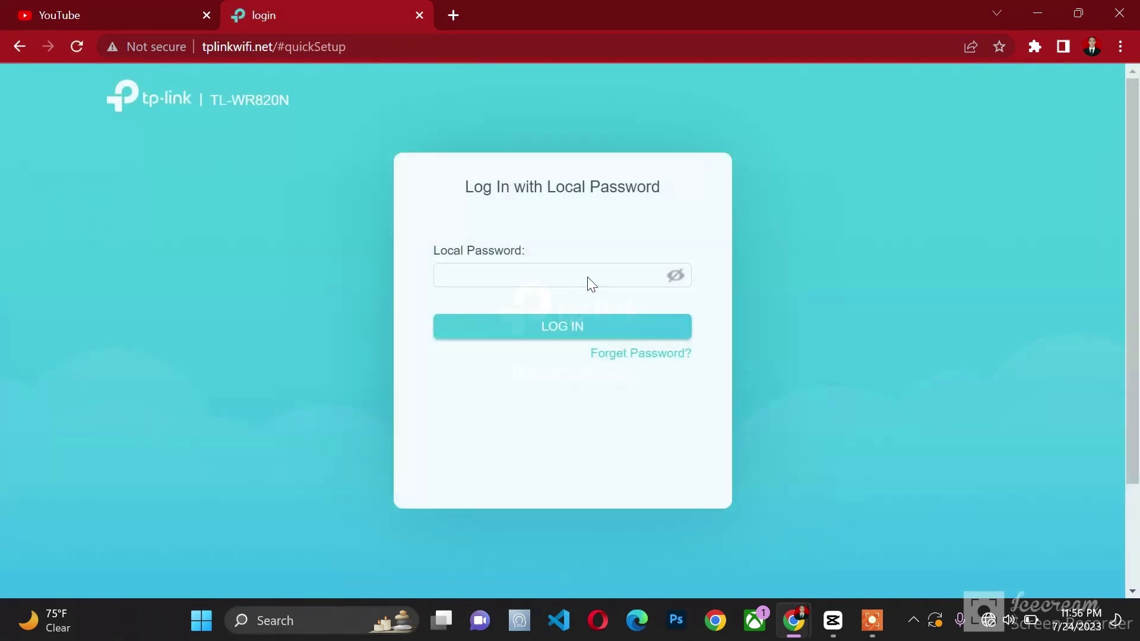
pyautogui.click(592, 278)
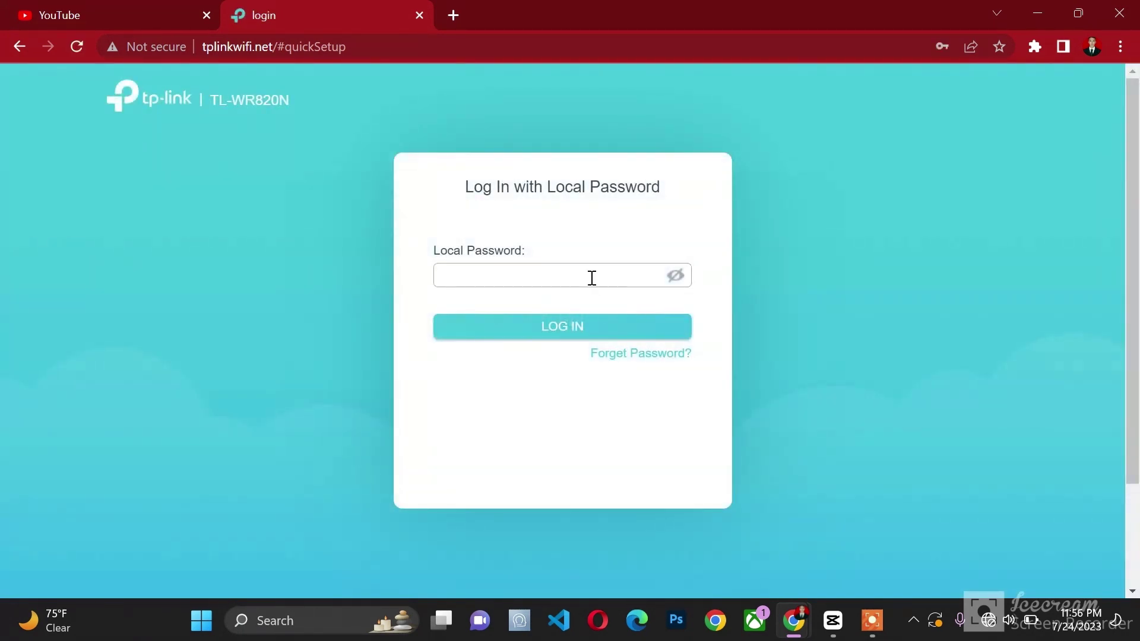
# Step: Log in to the TL-WR820N with the local password after retyping and checking it
pyautogui.click(592, 278)
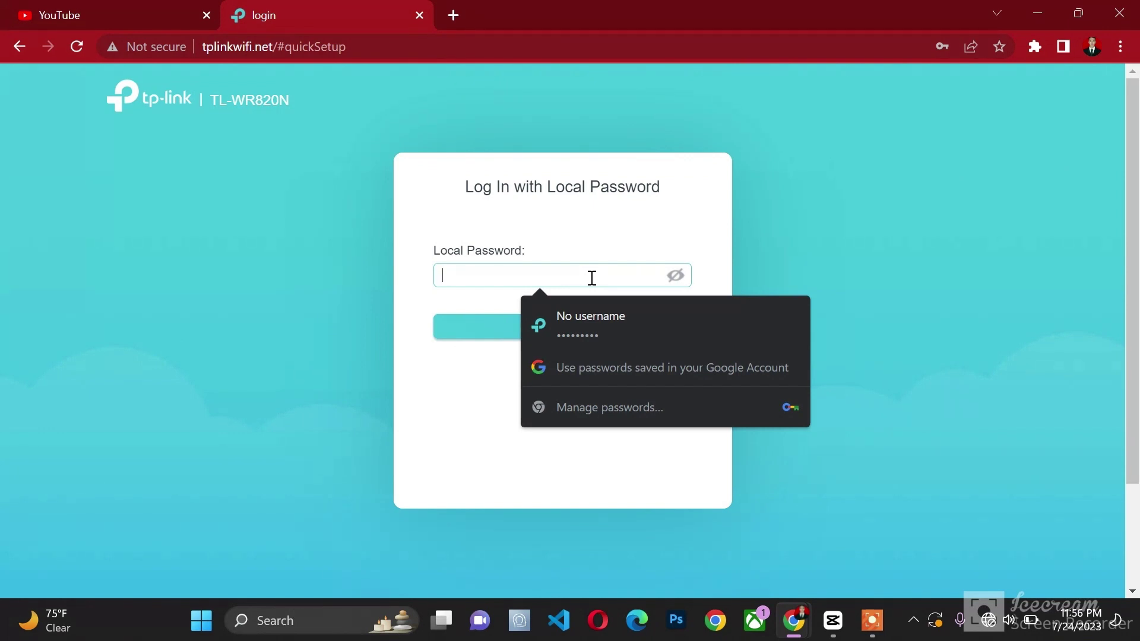
pyautogui.write('admin')
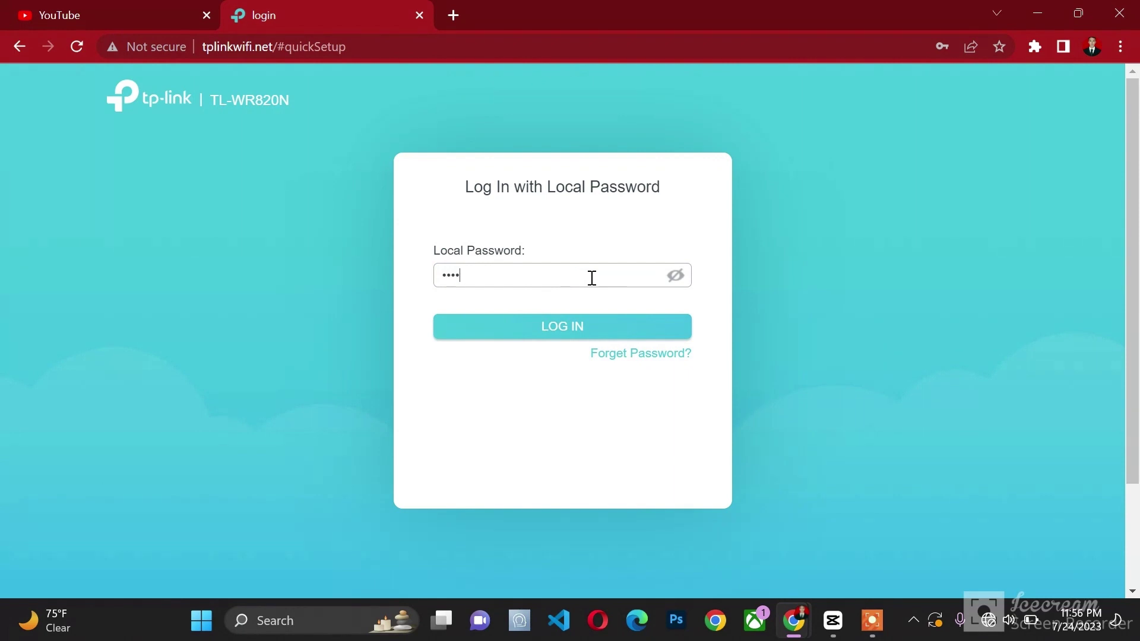
pyautogui.press('BackSpace')
pyautogui.press('BackSpace')
pyautogui.press('BackSpace')
pyautogui.press('BackSpace')
pyautogui.press('BackSpace')
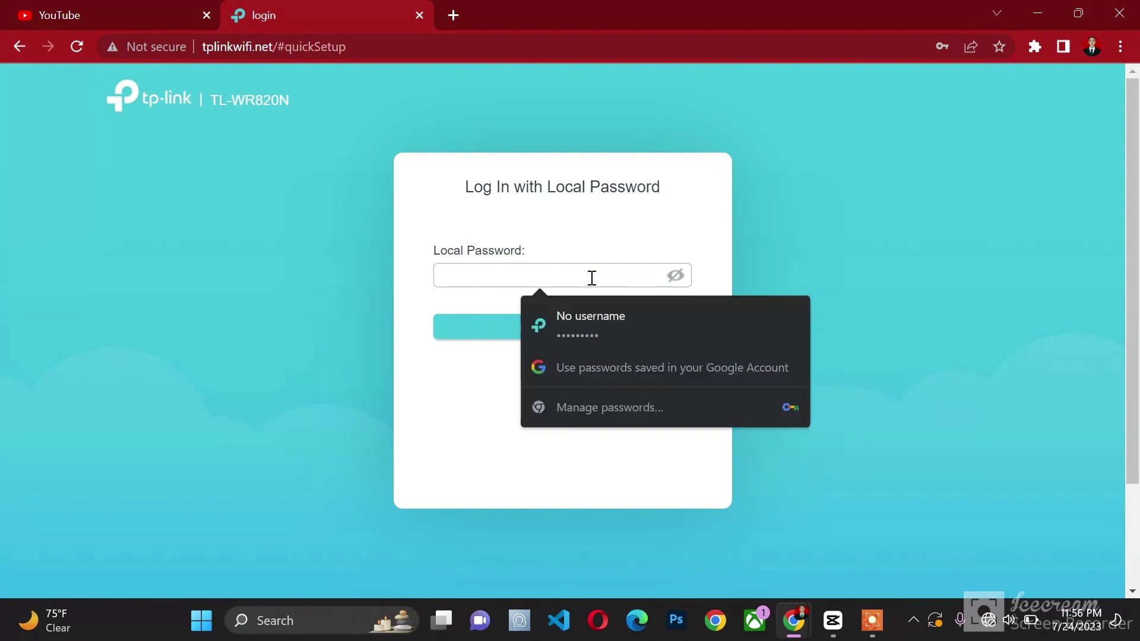
pyautogui.write('adminadmin')
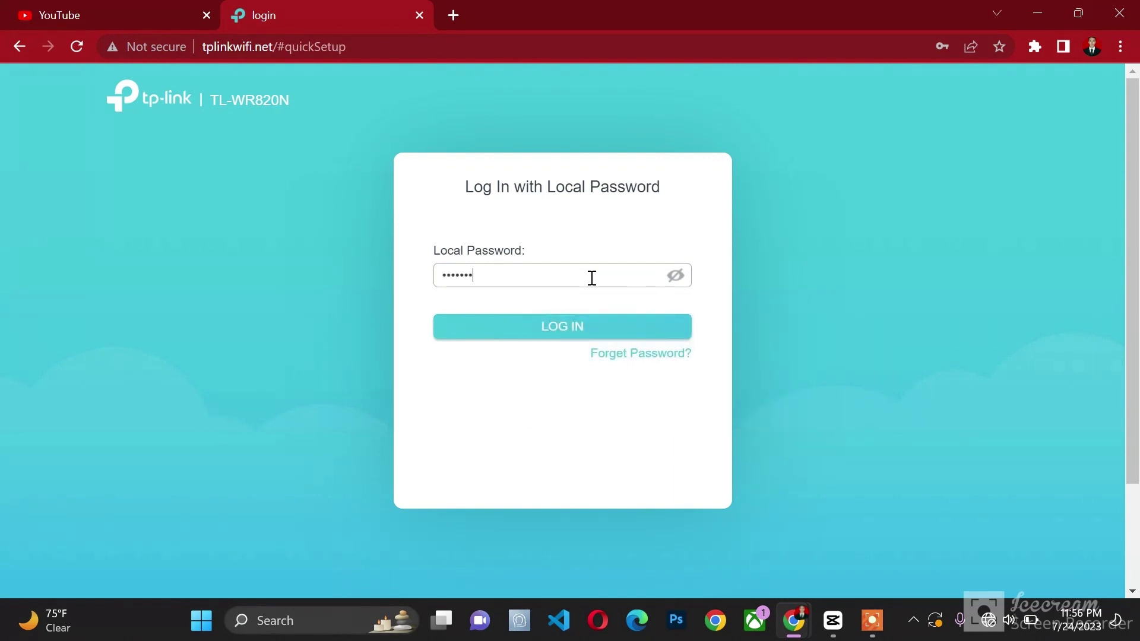
pyautogui.click(674, 276)
pyautogui.click(612, 338)
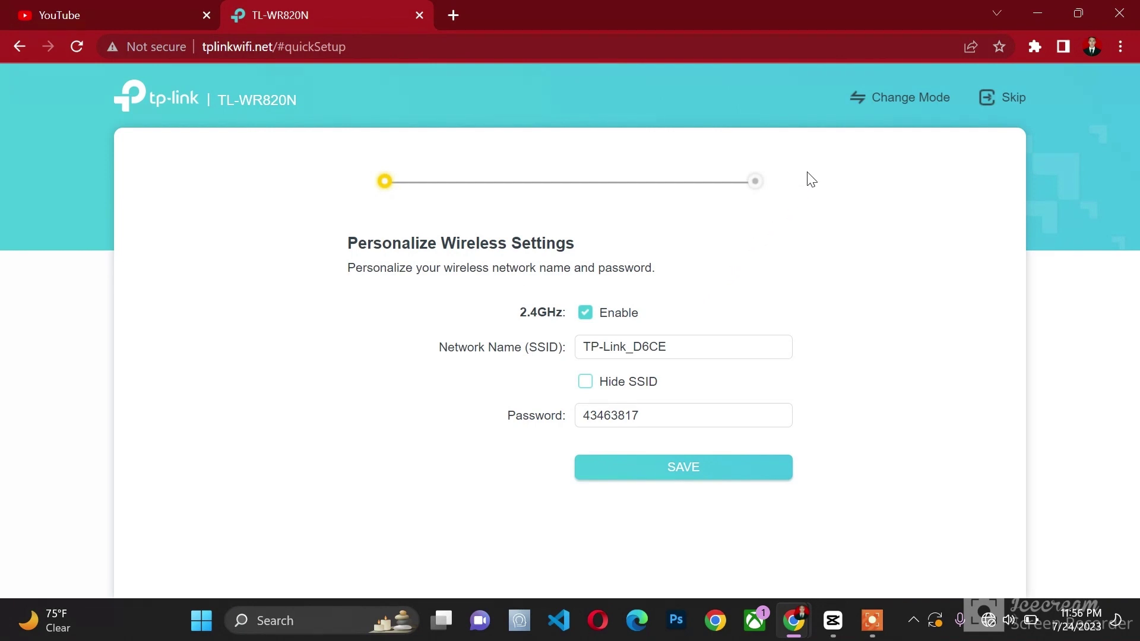
# Step: Keep Access Point Mode selected in Change Mode and continue
pyautogui.click(900, 100)
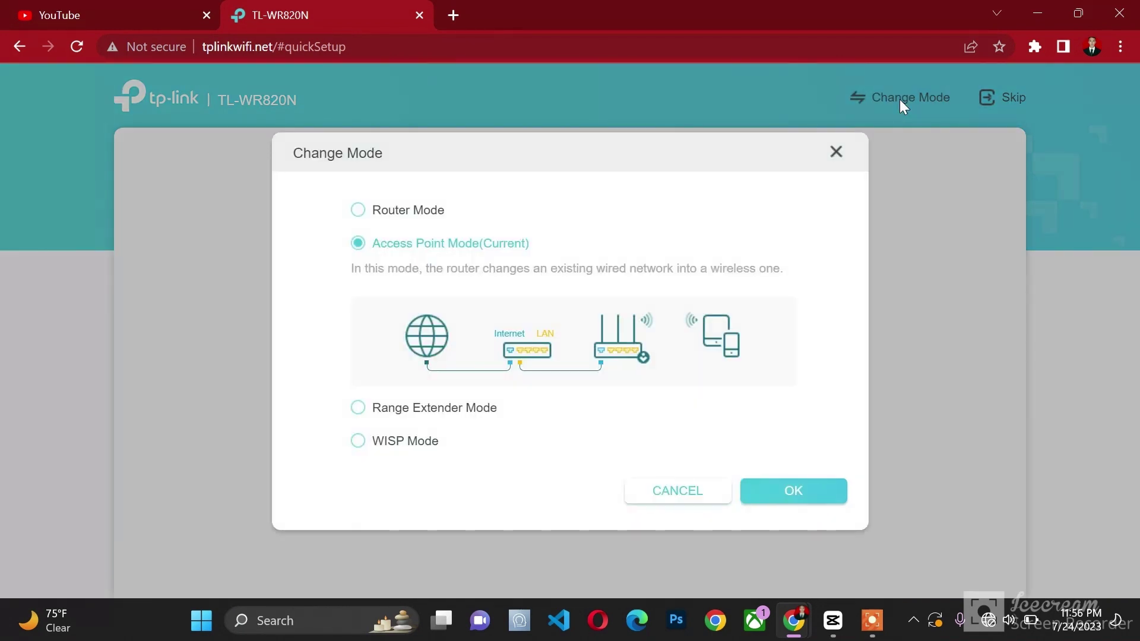
pyautogui.click(808, 497)
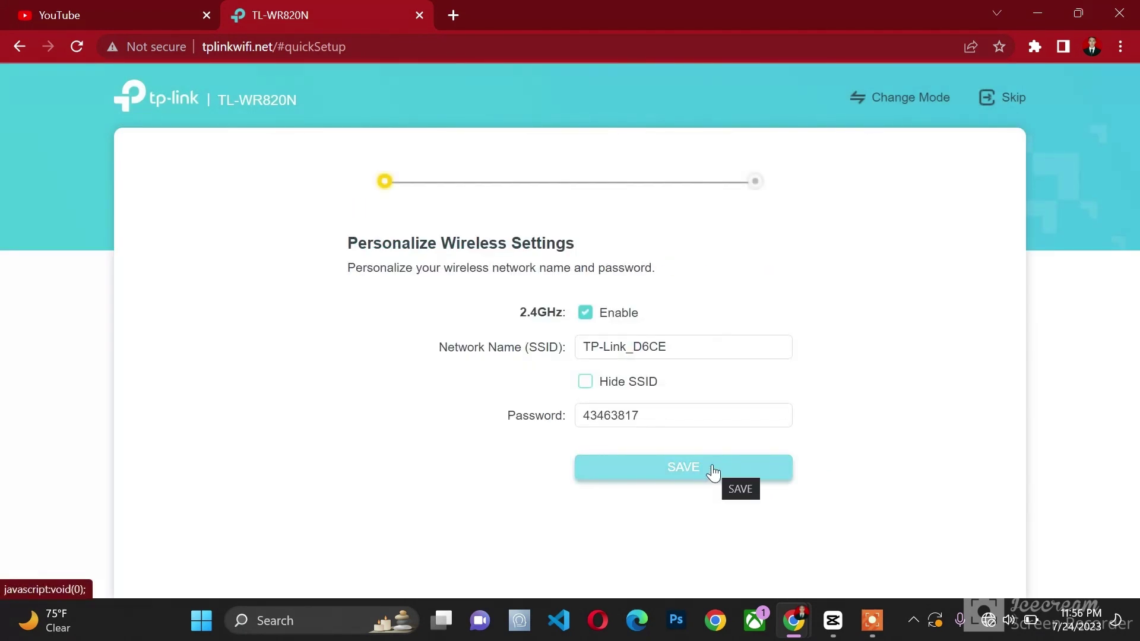
# Step: Change the SSID to 'tplink uji coba', enter a new Wi-Fi password, and save
pyautogui.click(693, 346)
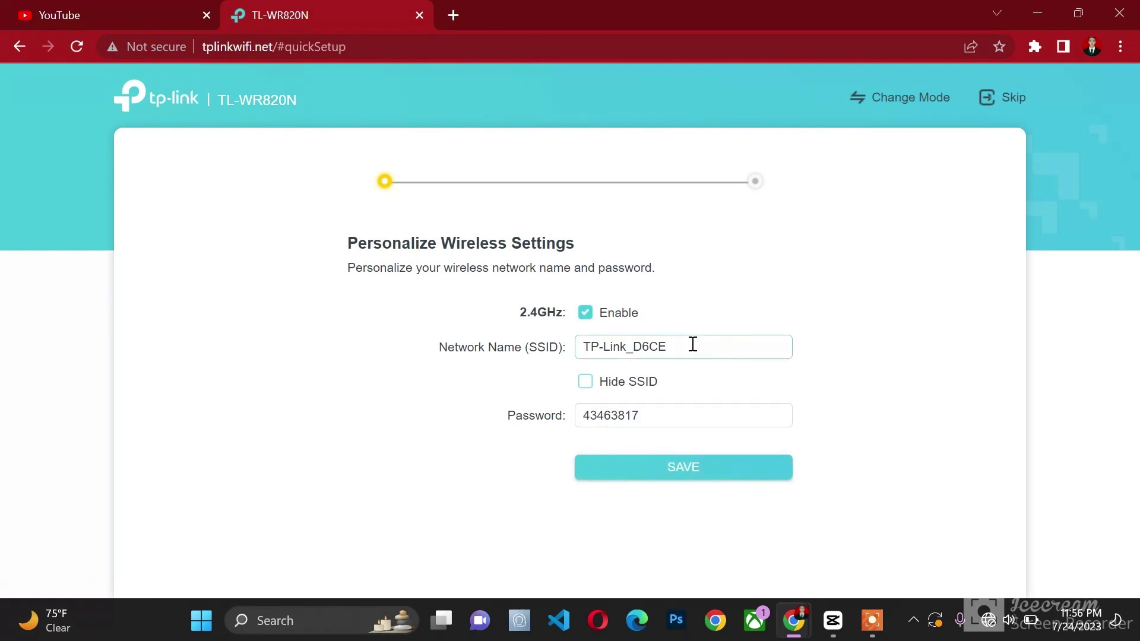
pyautogui.press('BackSpace')
pyautogui.press('BackSpace')
pyautogui.press('BackSpace')
pyautogui.press('BackSpace')
pyautogui.press('BackSpace')
pyautogui.press('BackSpace')
pyautogui.press('BackSpace')
pyautogui.press('BackSpace')
pyautogui.press('BackSpace')
pyautogui.press('BackSpace')
pyautogui.press('BackSpace')
pyautogui.press('BackSpace')
pyautogui.write('tplink uji coba')
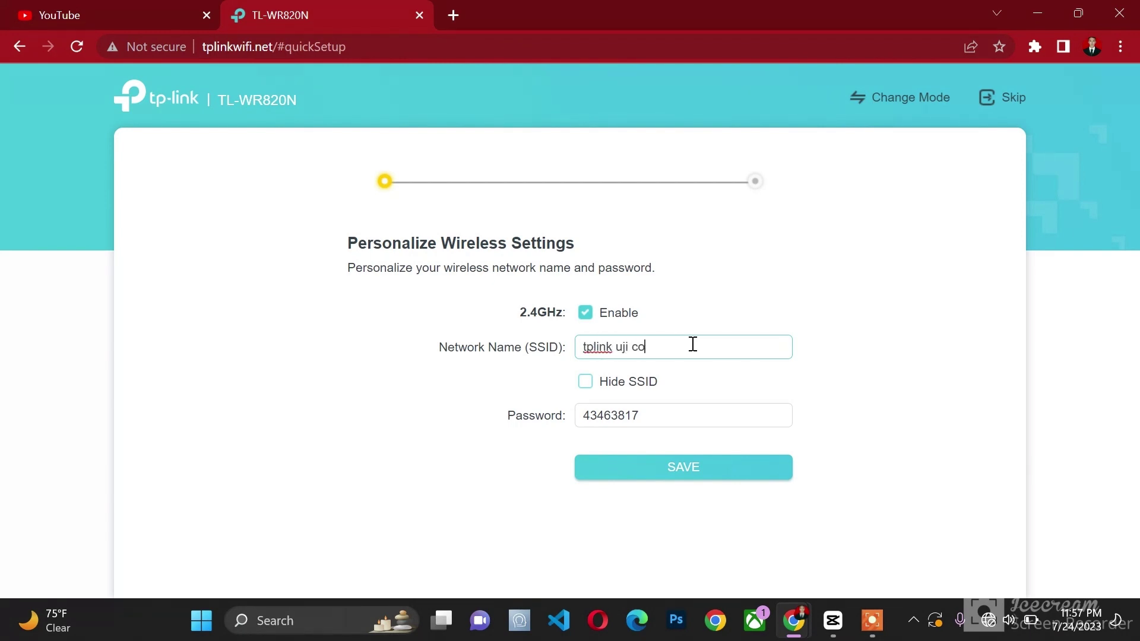
pyautogui.click(667, 405)
pyautogui.press('BackSpace')
pyautogui.press('BackSpace')
pyautogui.press('BackSpace')
pyautogui.press('BackSpace')
pyautogui.press('BackSpace')
pyautogui.press('BackSpace')
pyautogui.press('BackSpace')
pyautogui.press('BackSpace')
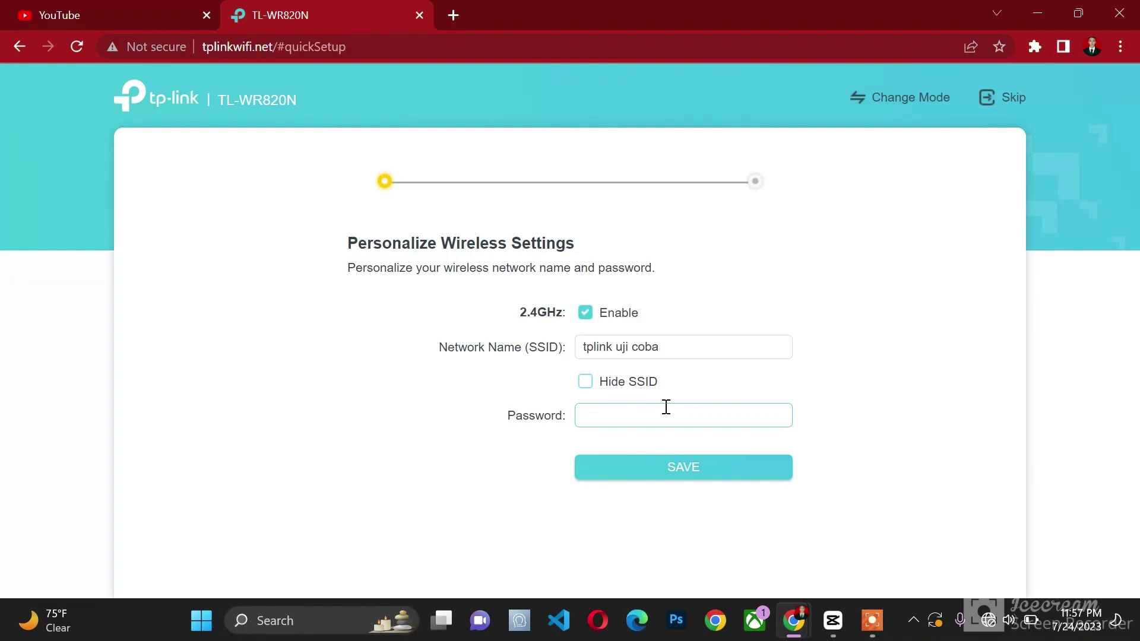
pyautogui.write('22222222')
pyautogui.click(670, 475)
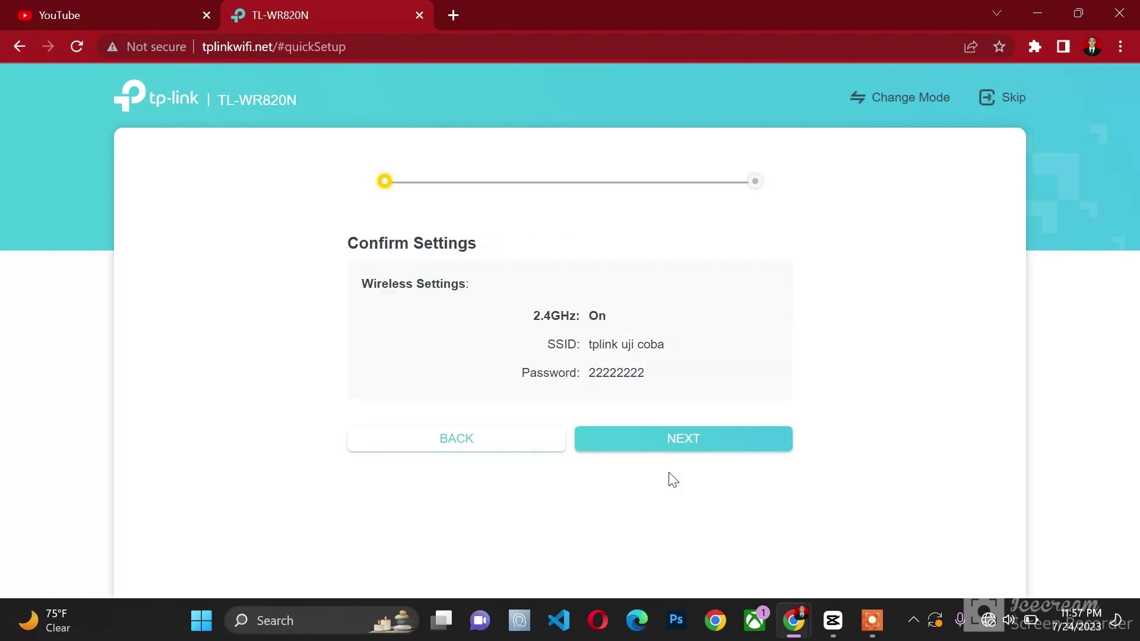
# Step: Confirm the new wireless settings so the router applies them and restarts Wi-Fi
pyautogui.click(677, 443)
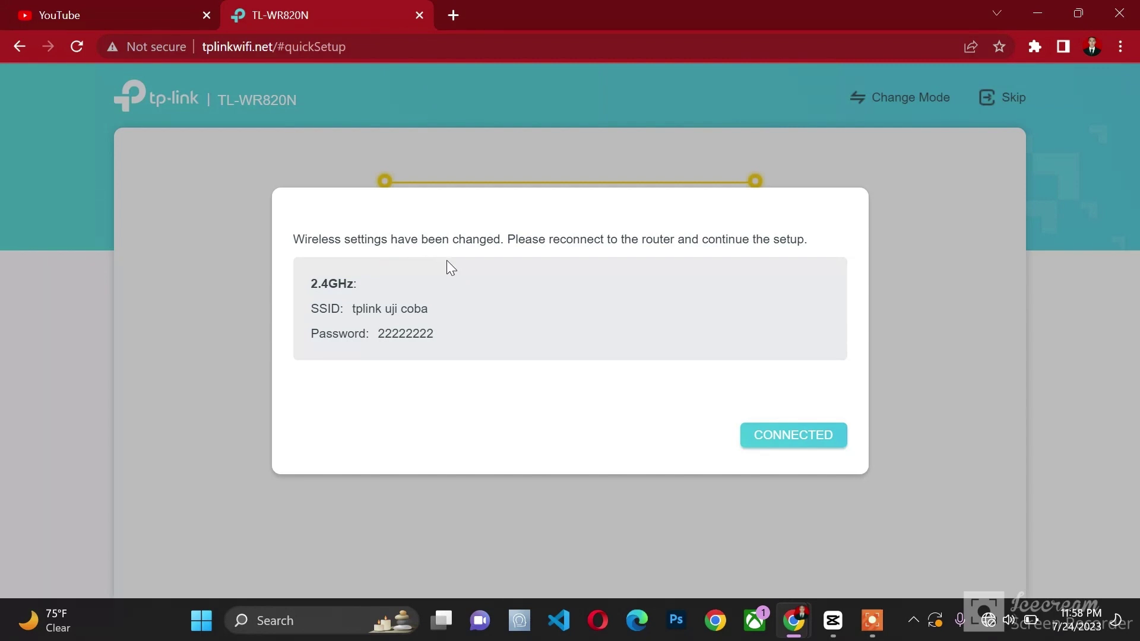
# Step: Join the Wi-Fi network 'tplink uji coba' from quick settings using its new security key
pyautogui.click(988, 621)
pyautogui.click(899, 285)
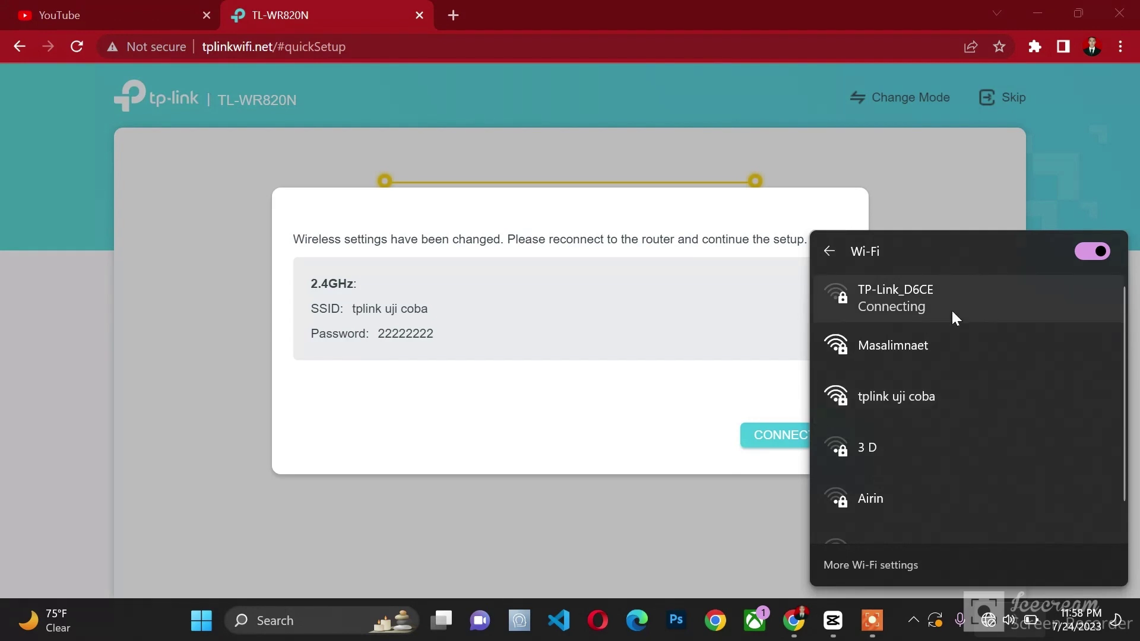
pyautogui.click(939, 395)
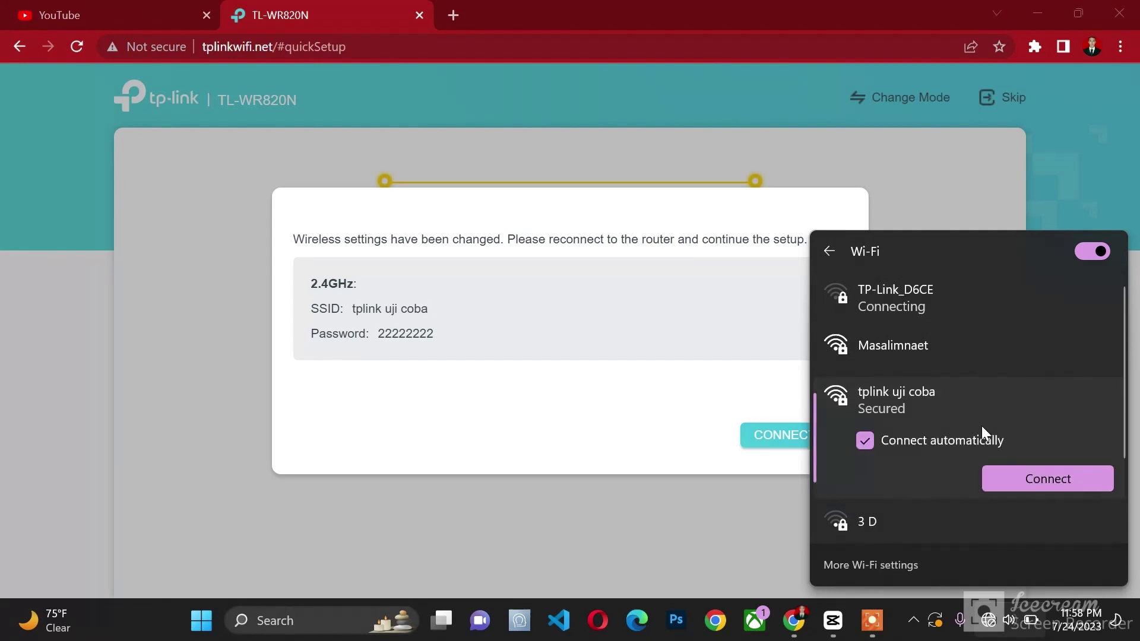
pyautogui.click(1015, 476)
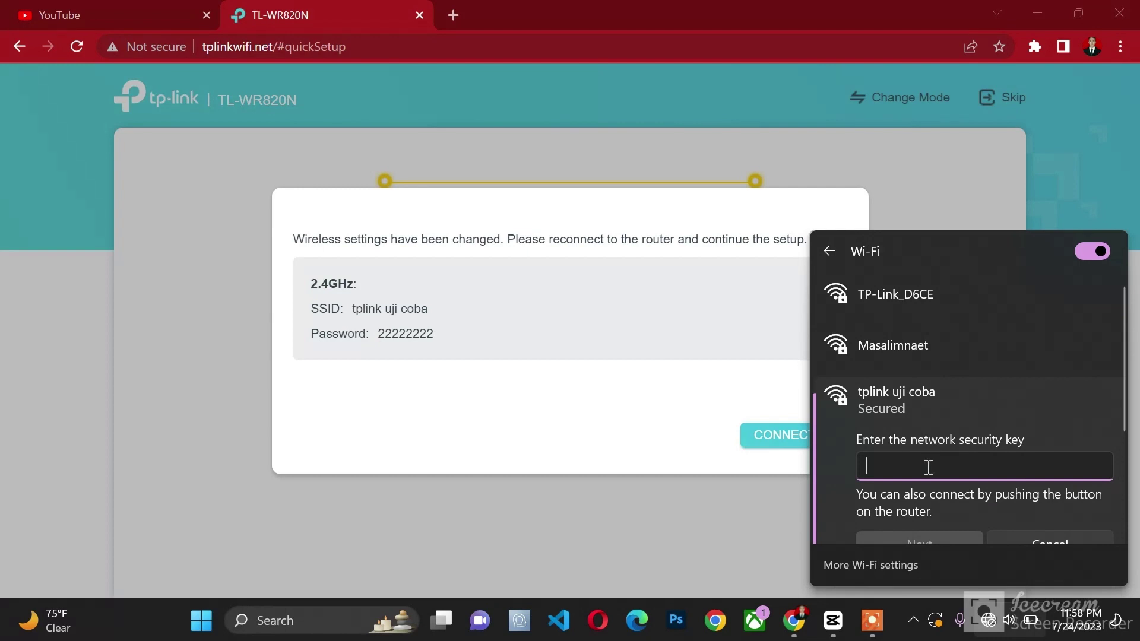
pyautogui.write('22222')
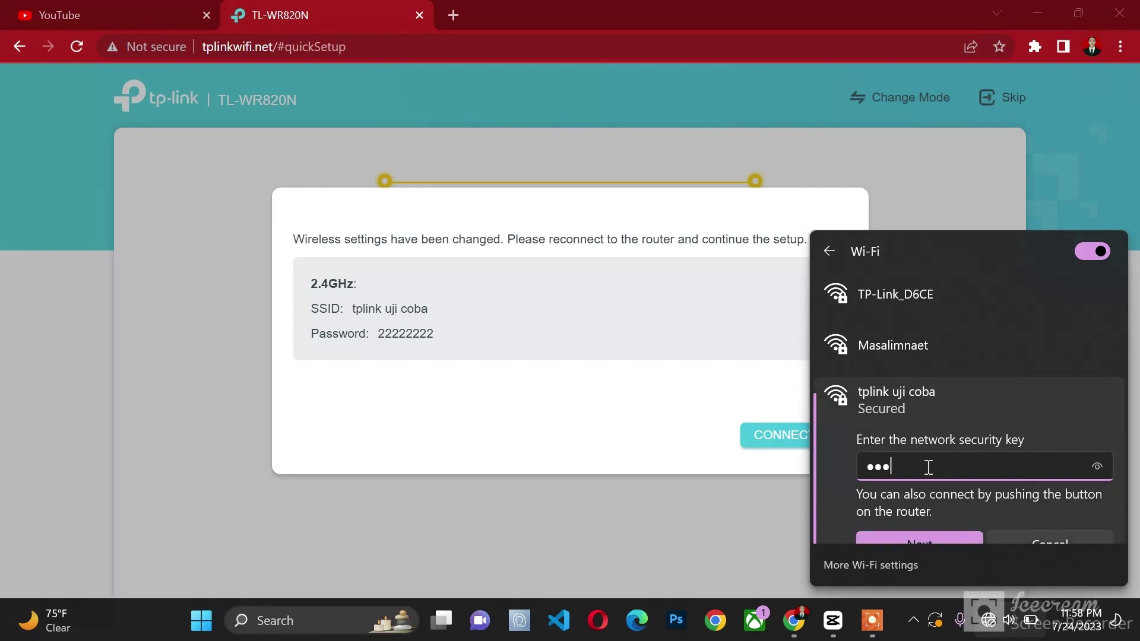
pyautogui.write('222')
pyautogui.scroll(-2, 928, 467)
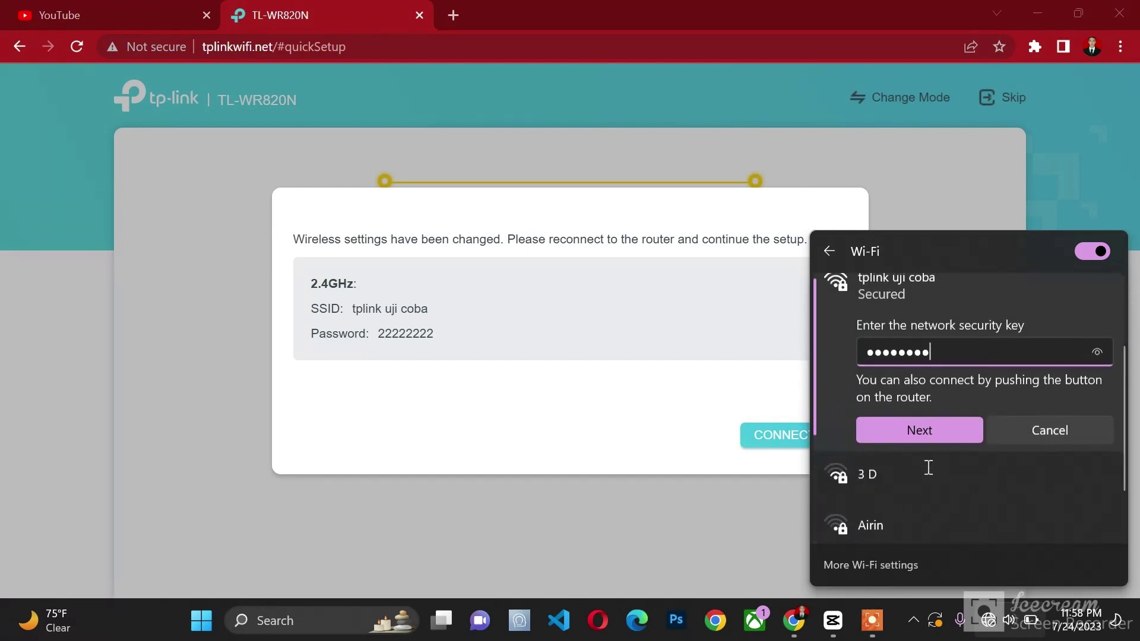
pyautogui.click(940, 427)
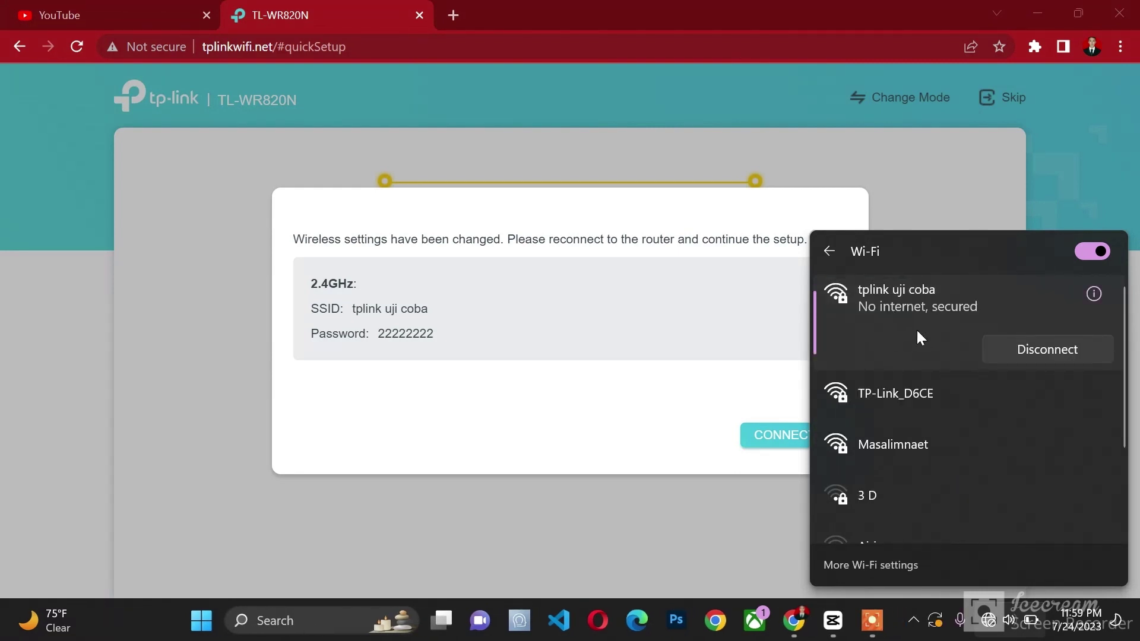
# Step: Dismiss the Wi-Fi list and reload tplinkwifi.net to show SSID 'tplink uji coba'
pyautogui.click(914, 211)
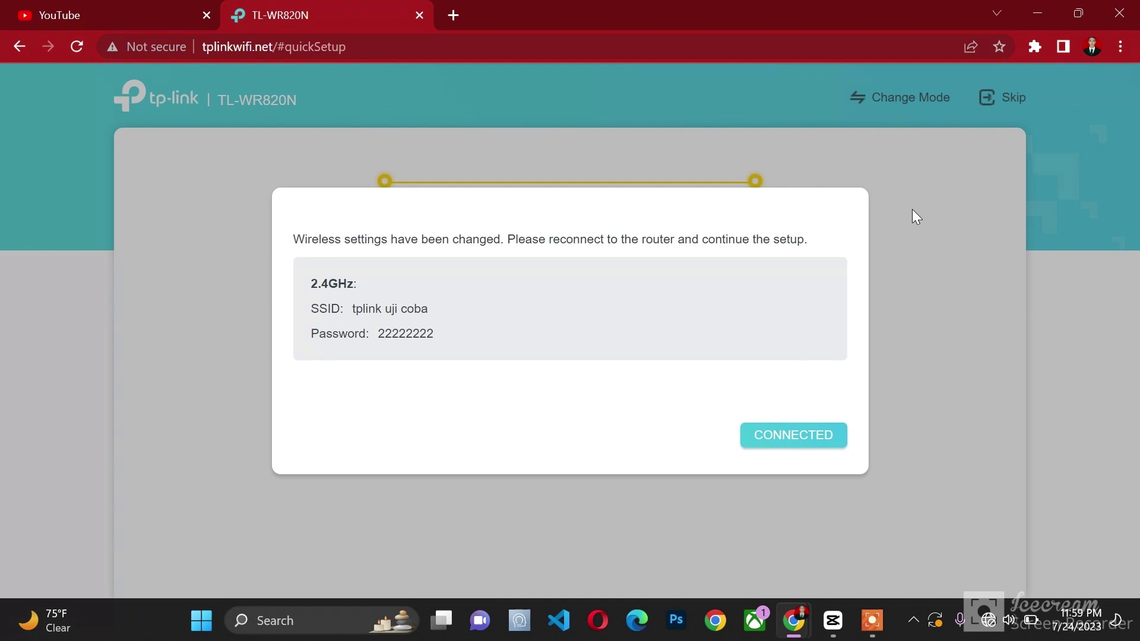
pyautogui.click(76, 44)
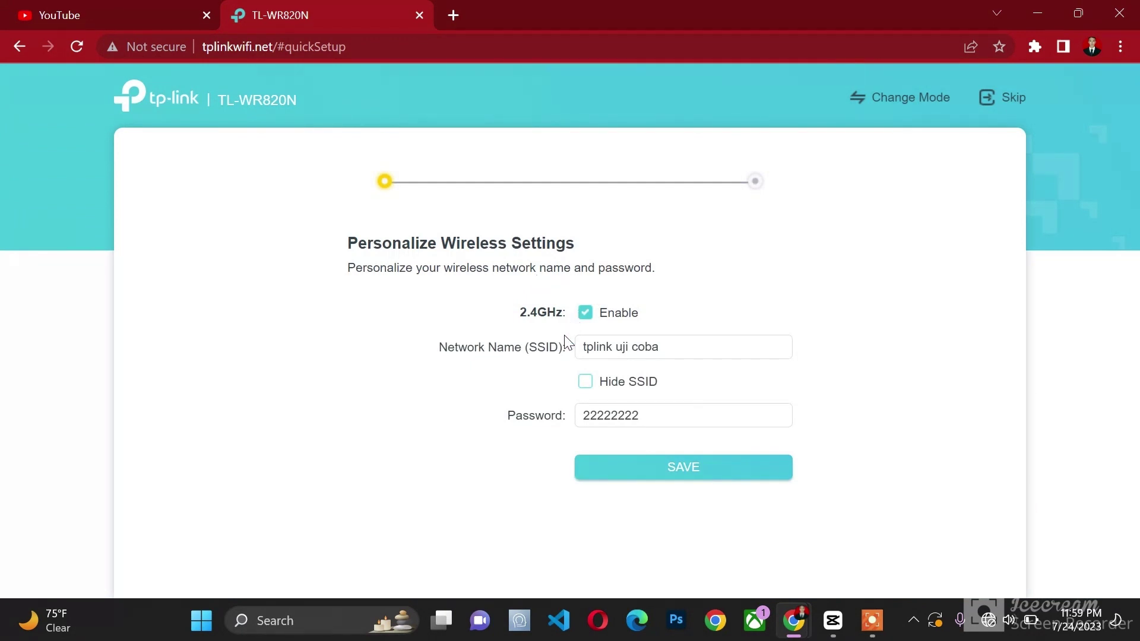
# Step: Open Change Mode to confirm Access Point Mode is the current operating mode
pyautogui.click(900, 105)
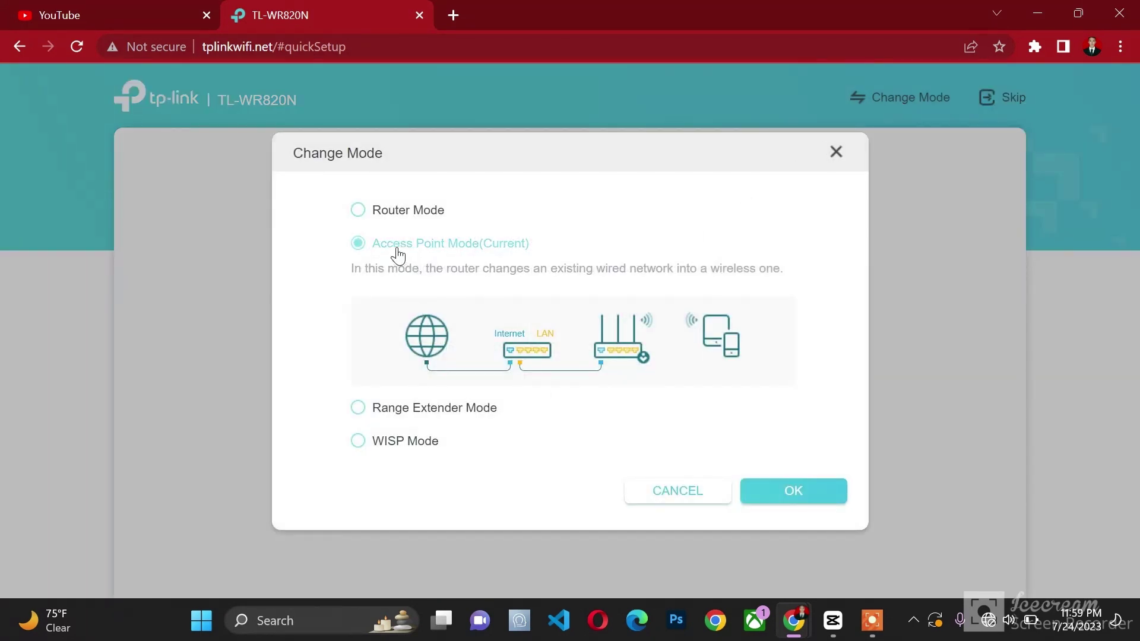